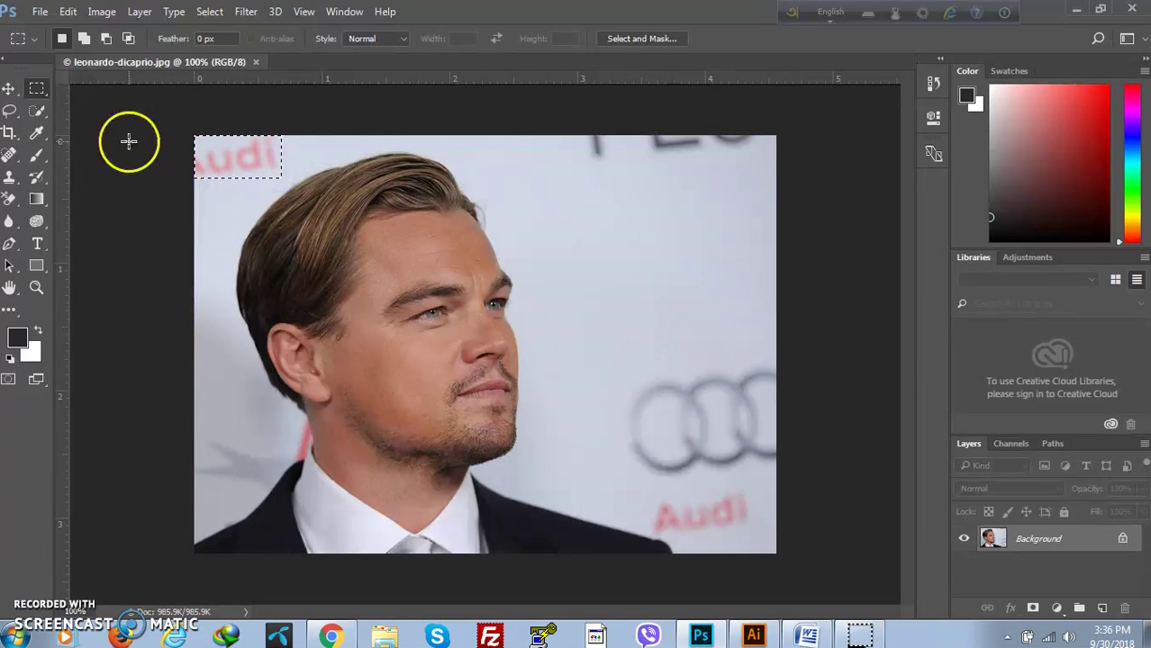
# Remove the selected red Audi lettering in the photo's upper-left corner with a Content-Aware fill and clear the selection
pyautogui.click(67, 12)
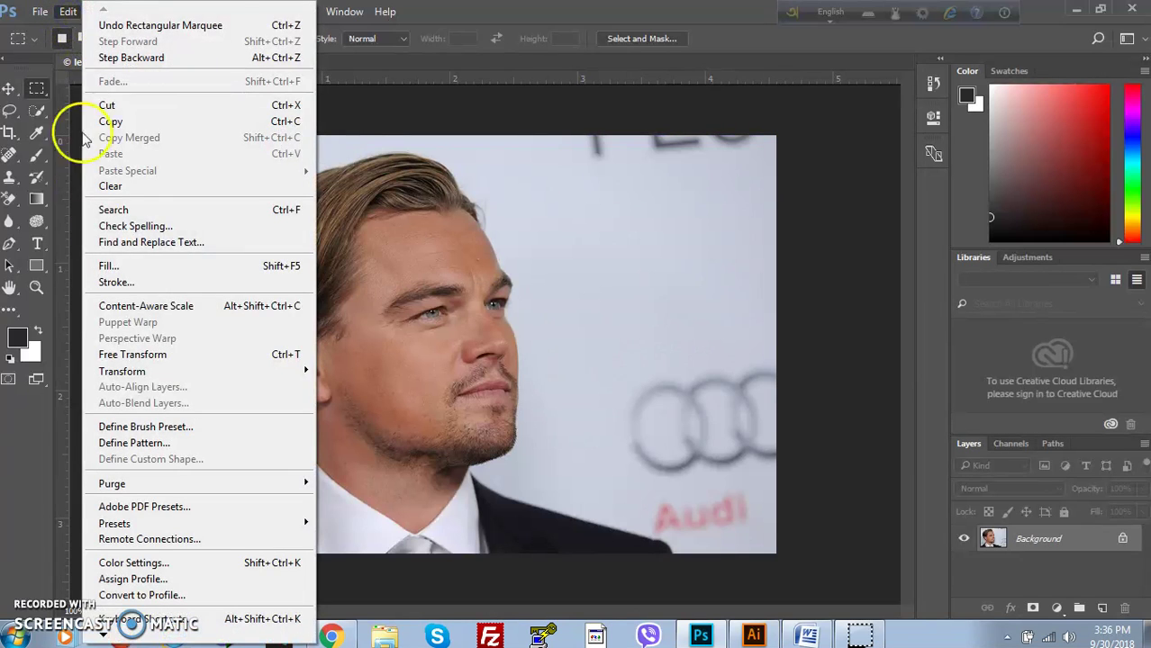
pyautogui.click(135, 267)
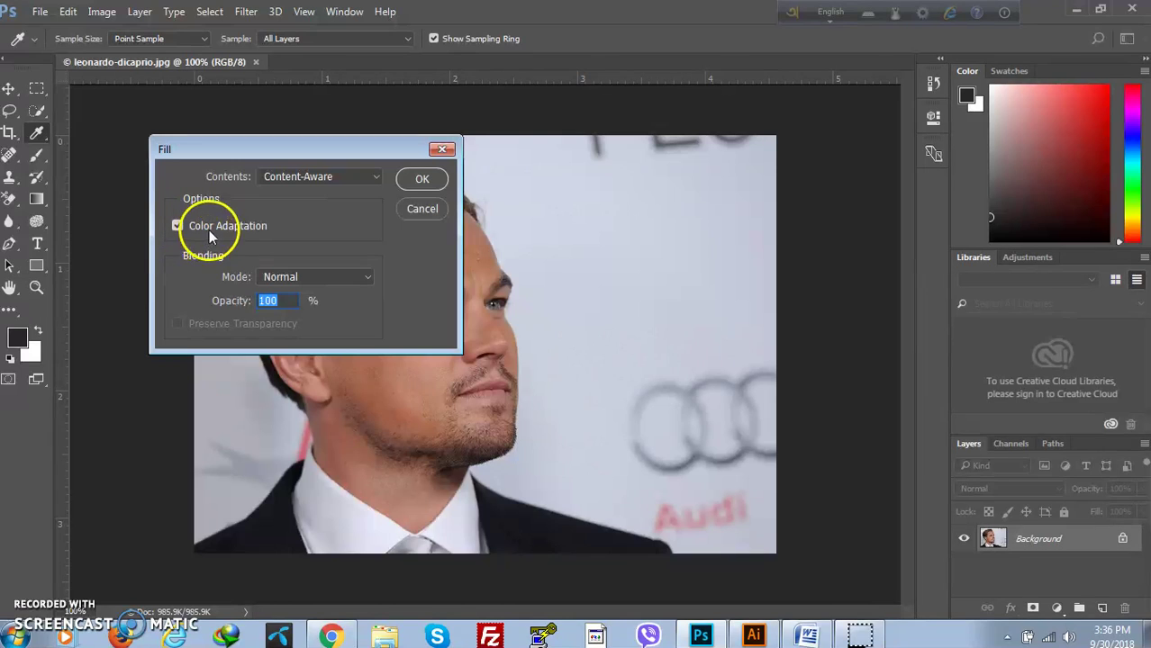
pyautogui.click(420, 179)
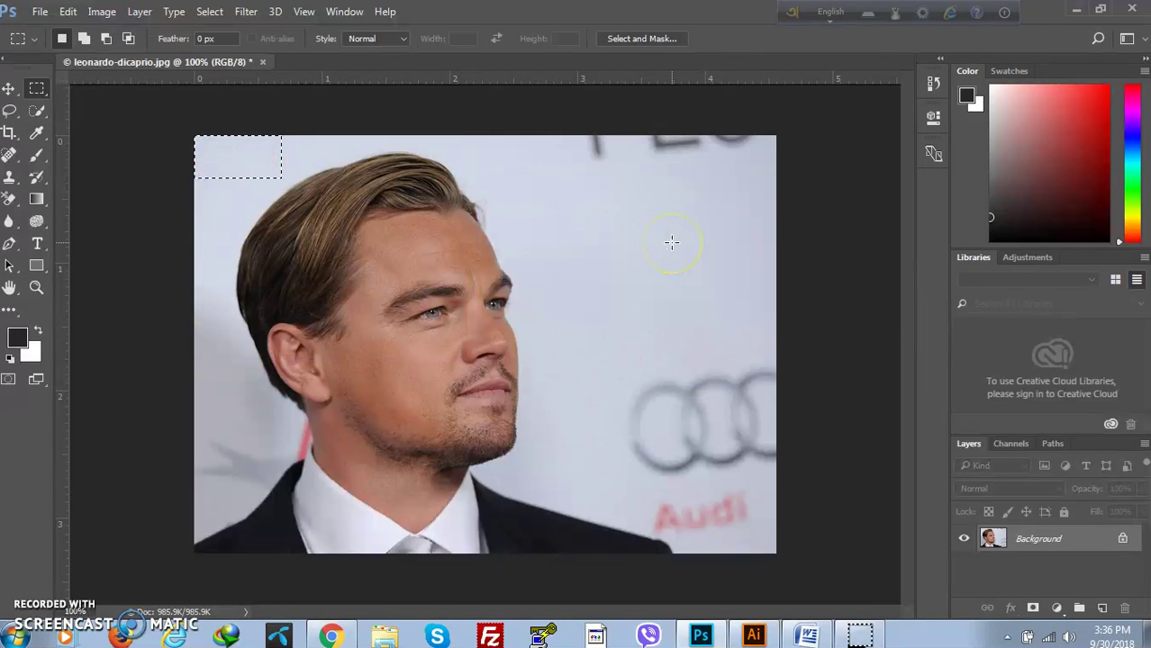
pyautogui.click(209, 12)
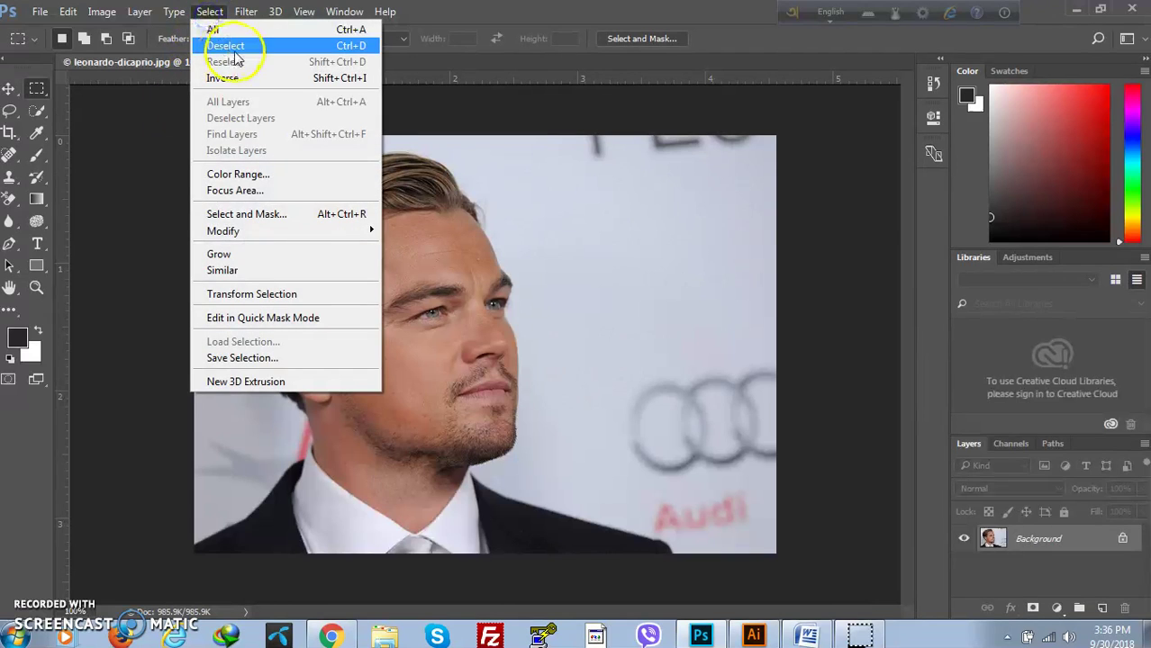
pyautogui.click(223, 45)
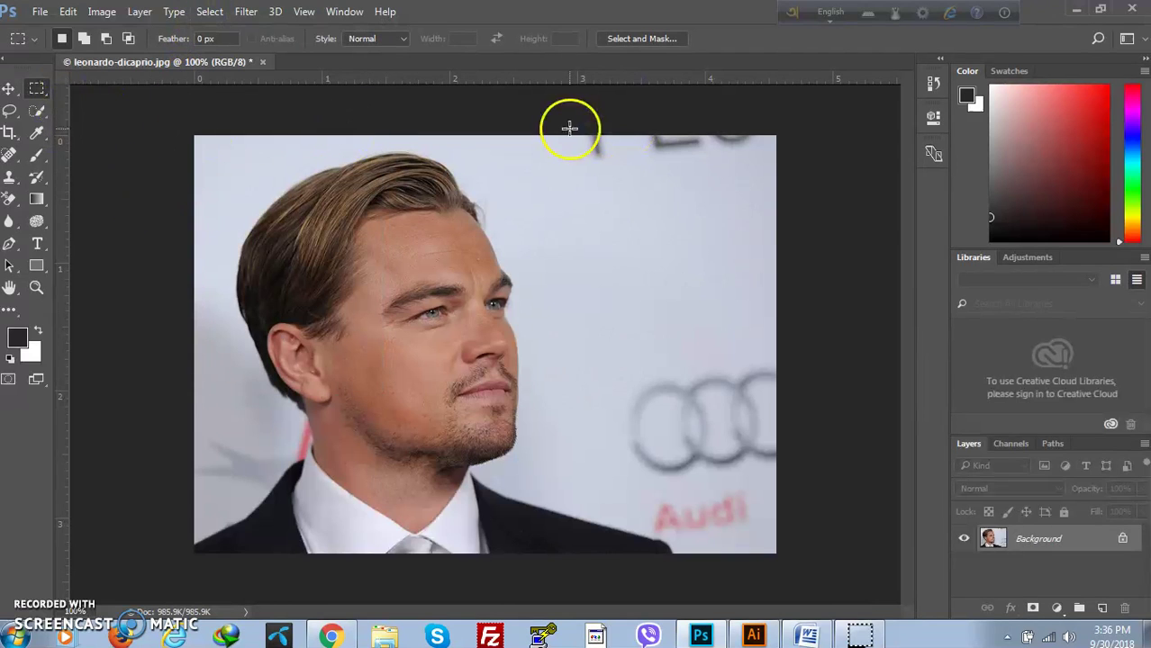
# Marquee-select the dark lettering at the photo's upper-right edge, remove it with a Content-Aware fill and deselect
pyautogui.moveTo(571, 123); pyautogui.dragTo(776, 172)
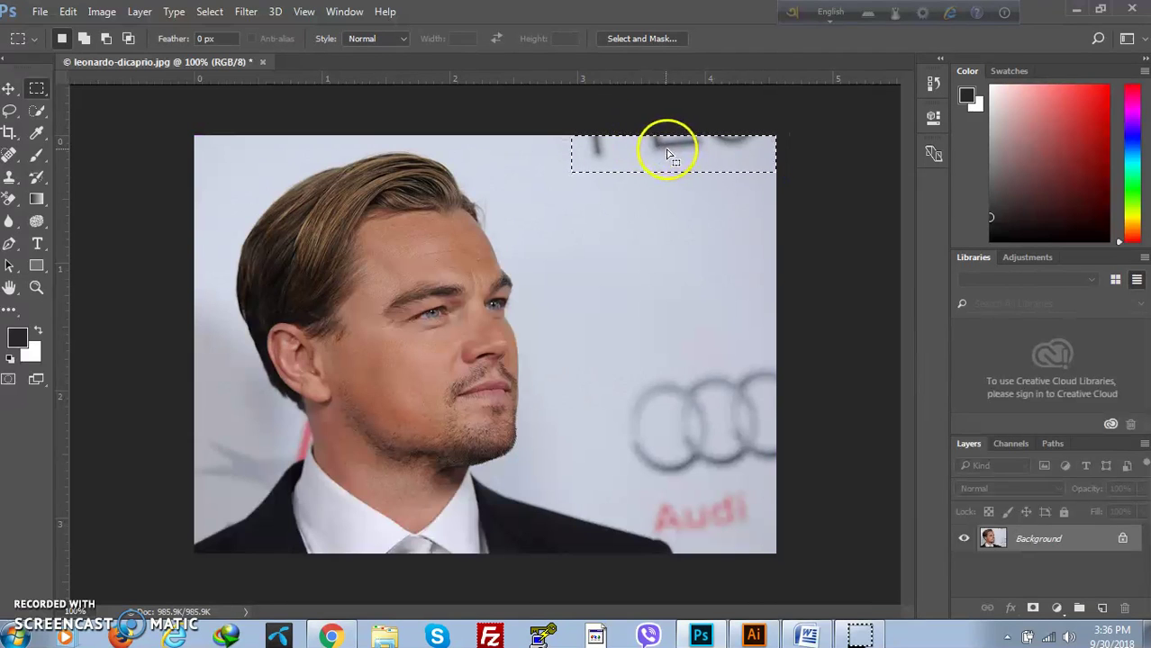
pyautogui.click(68, 12)
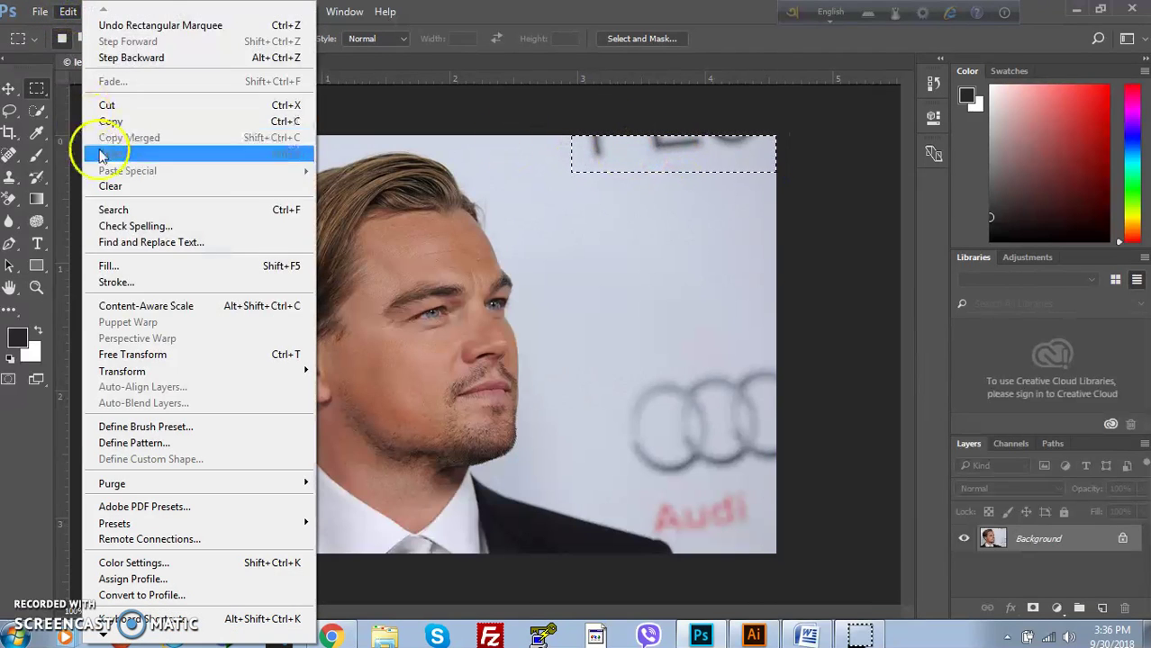
pyautogui.click(115, 266)
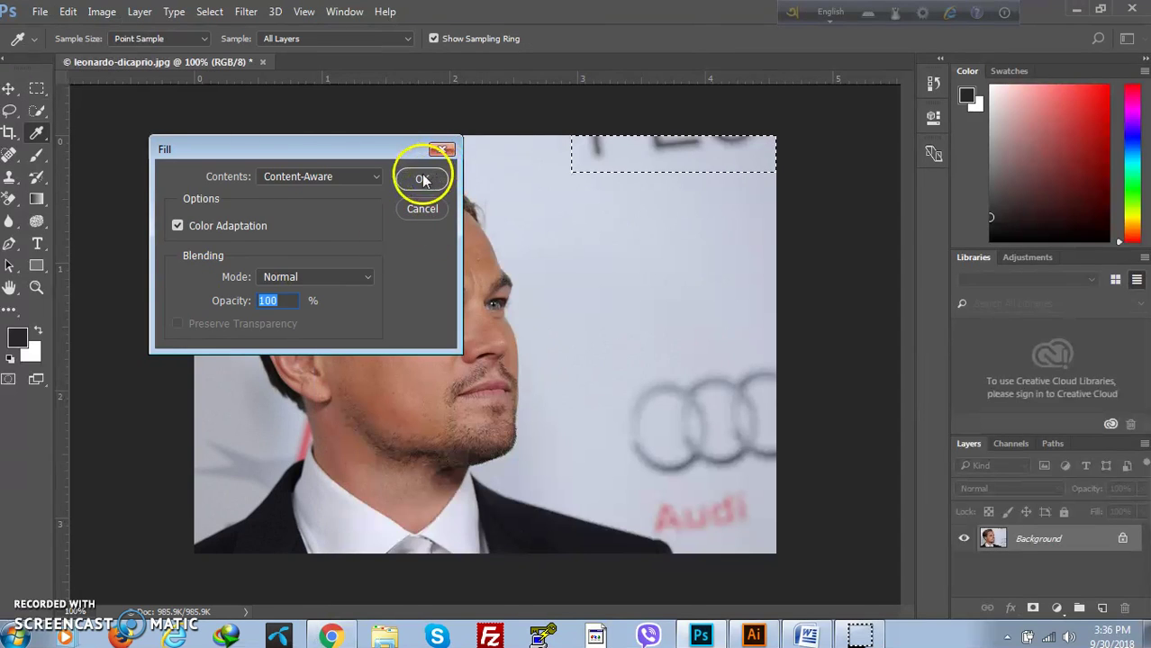
pyautogui.click(423, 179)
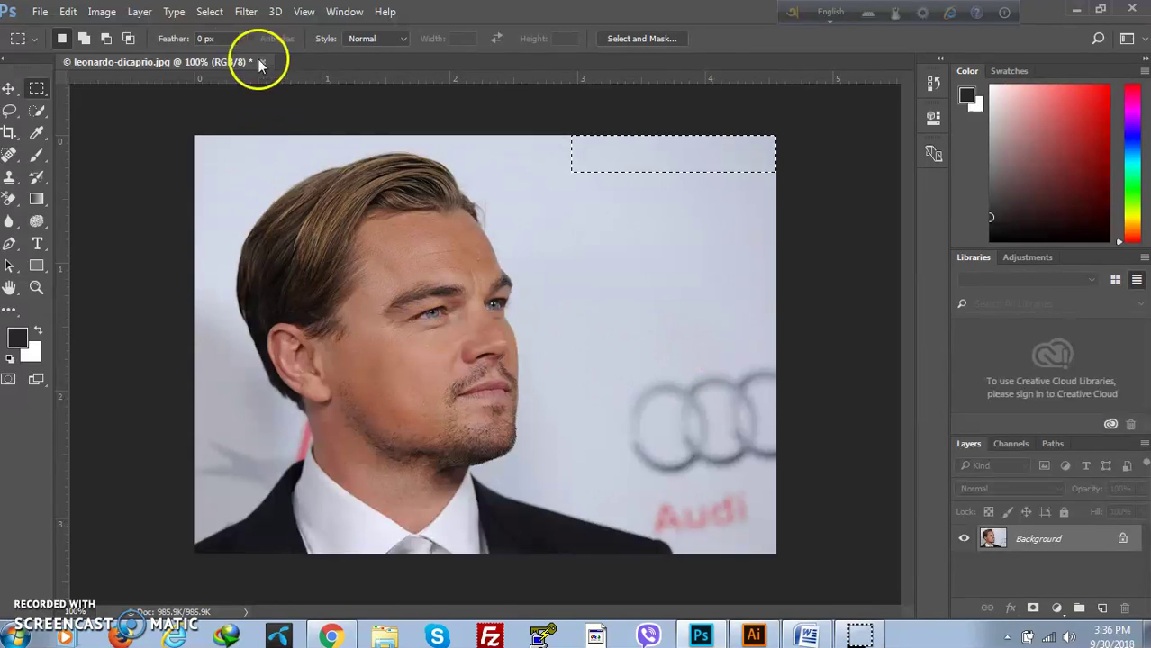
pyautogui.click(210, 12)
pyautogui.click(224, 42)
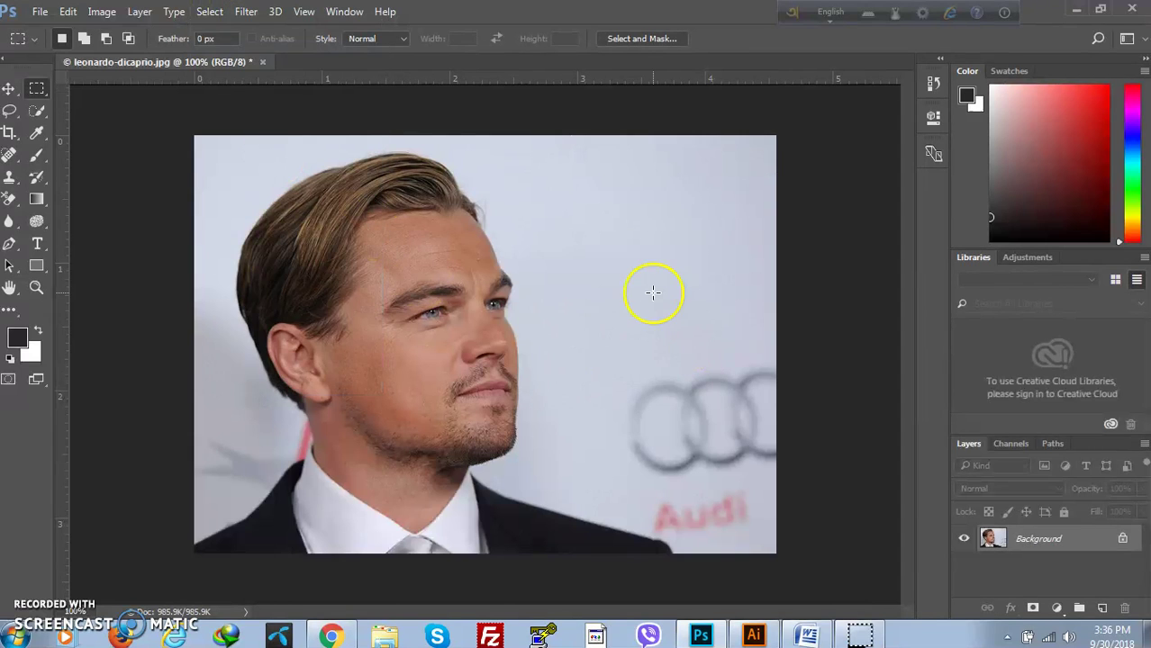
pyautogui.moveTo(610, 336); pyautogui.dragTo(784, 477)
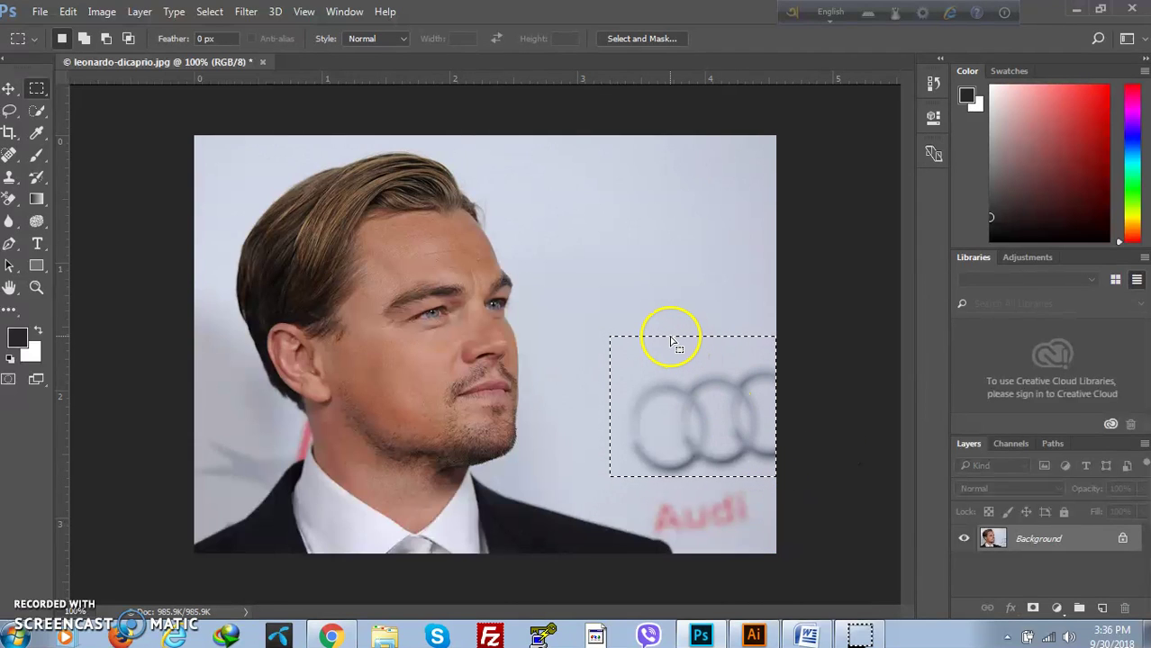
pyautogui.click(206, 11)
pyautogui.moveTo(174, 12)
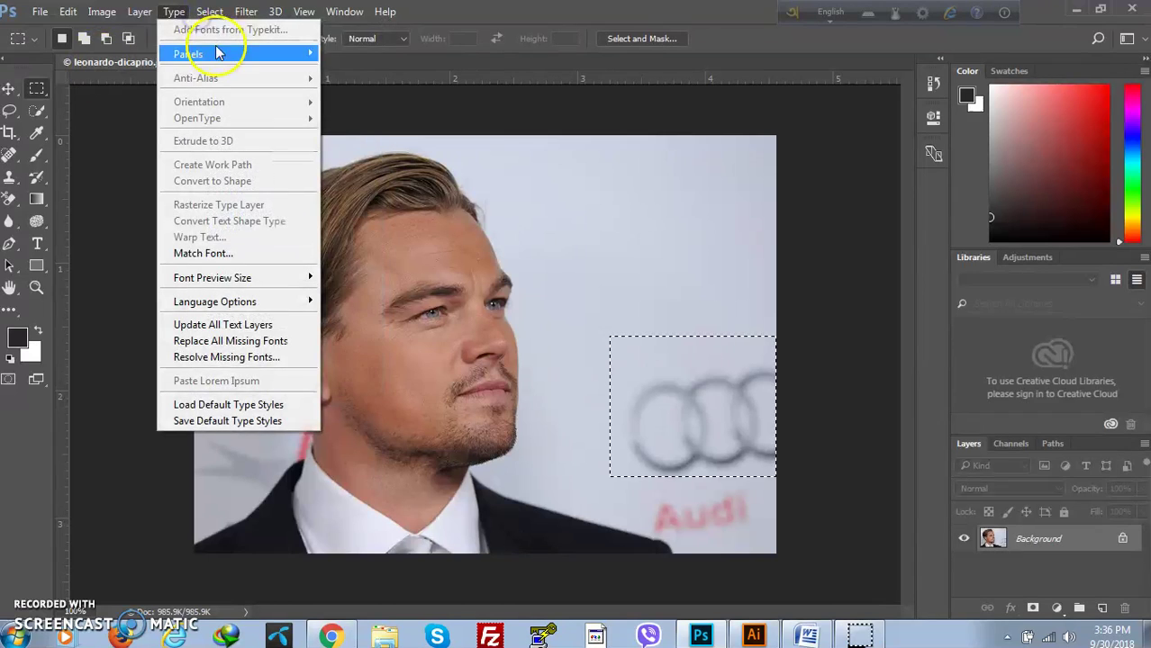
pyautogui.click(221, 30)
pyautogui.click(209, 11)
pyautogui.click(220, 47)
# Select the Audi rings logo with a rectangular marquee, replace it with a Content-Aware fill and deselect
pyautogui.click(37, 88)
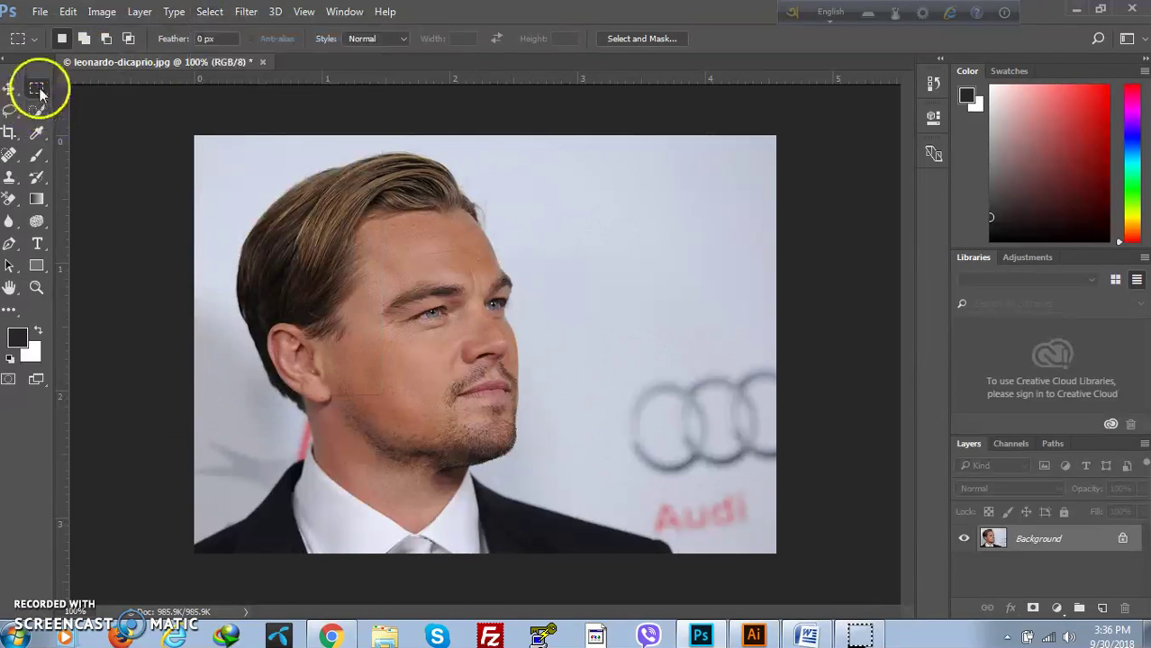
pyautogui.moveTo(619, 350); pyautogui.dragTo(780, 476)
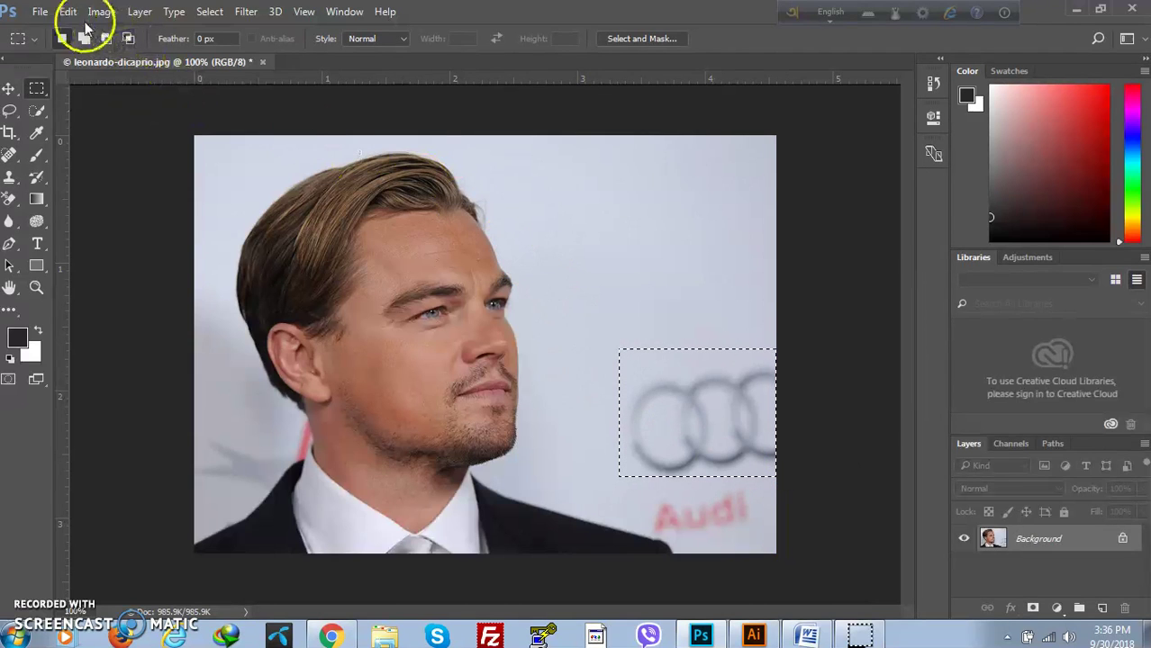
pyautogui.click(68, 12)
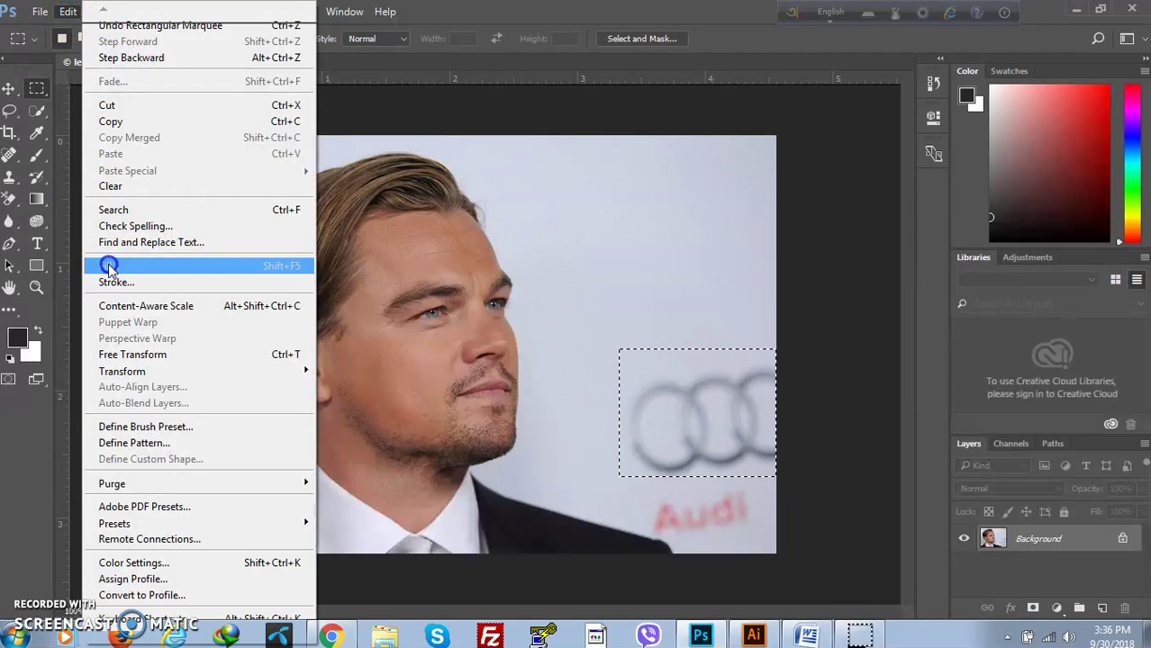
pyautogui.click(109, 266)
pyautogui.click(424, 178)
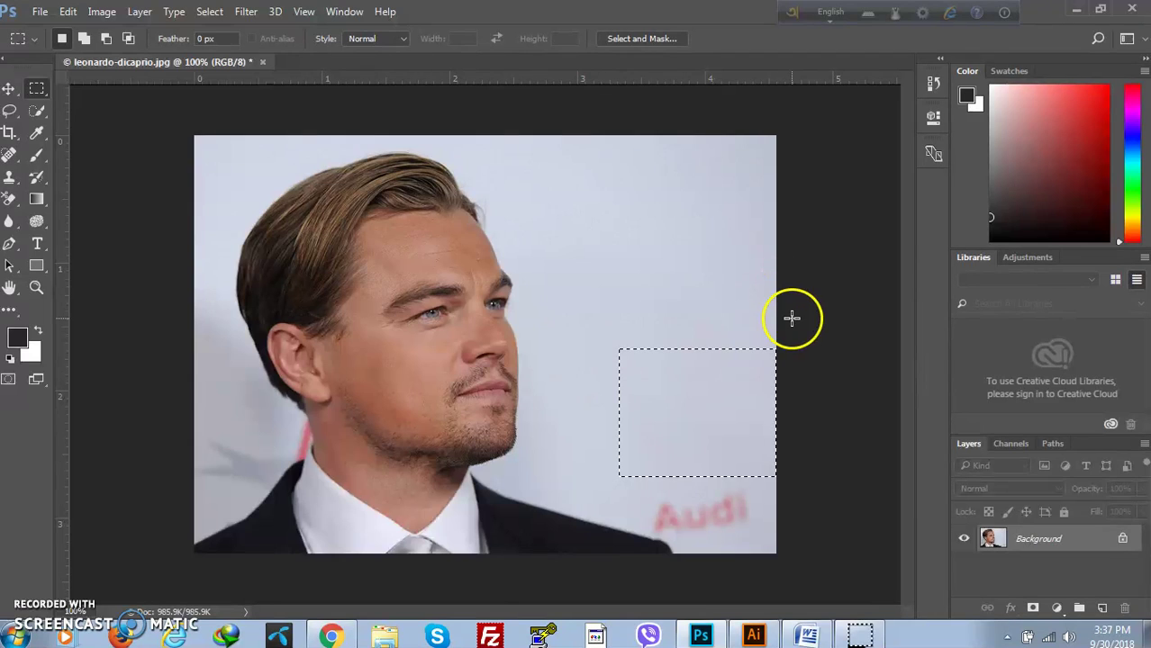
pyautogui.click(209, 12)
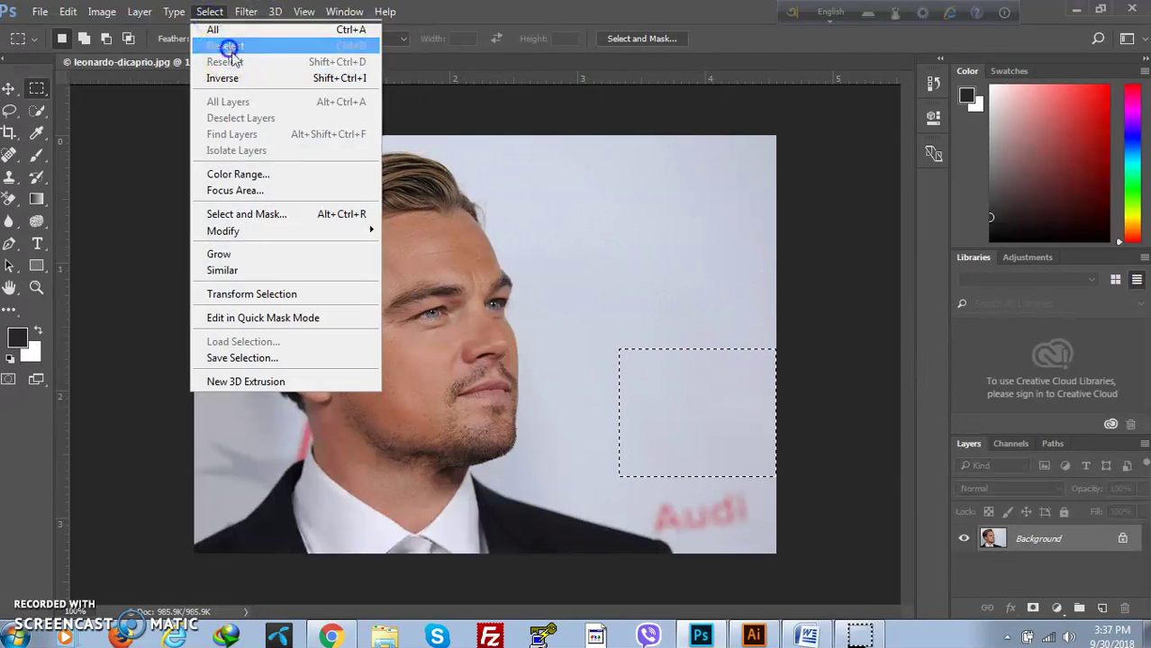
pyautogui.click(226, 41)
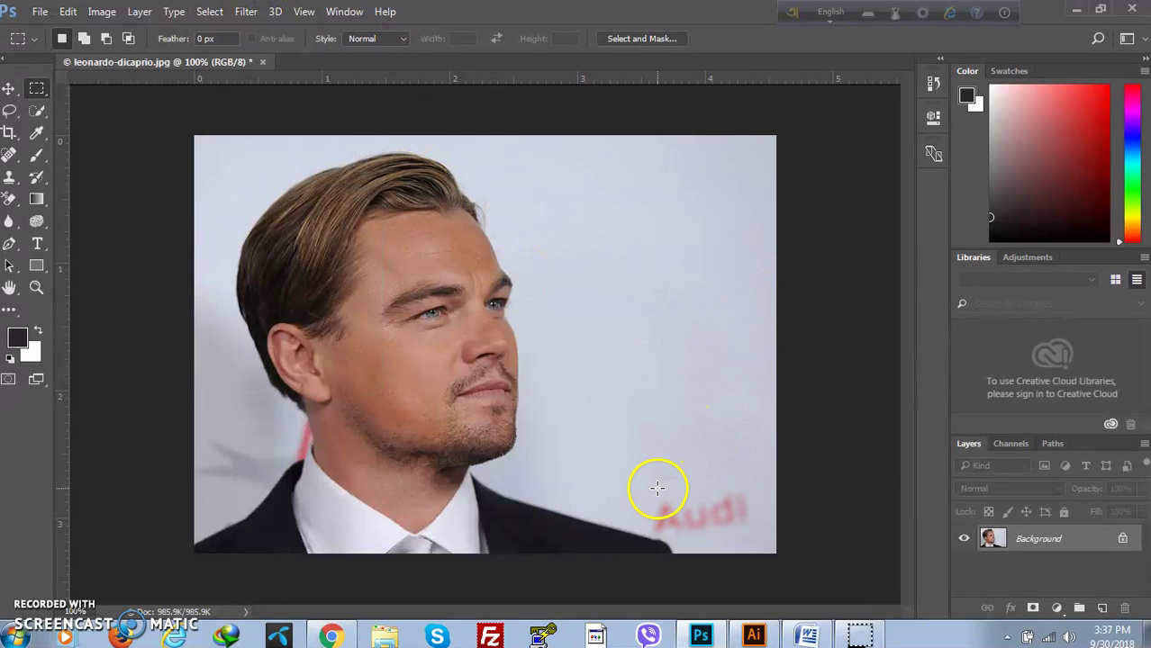
# Select the red Audi text in the photo's lower-right area, erase it with a Content-Aware fill and deselect
pyautogui.moveTo(651, 492); pyautogui.dragTo(754, 532)
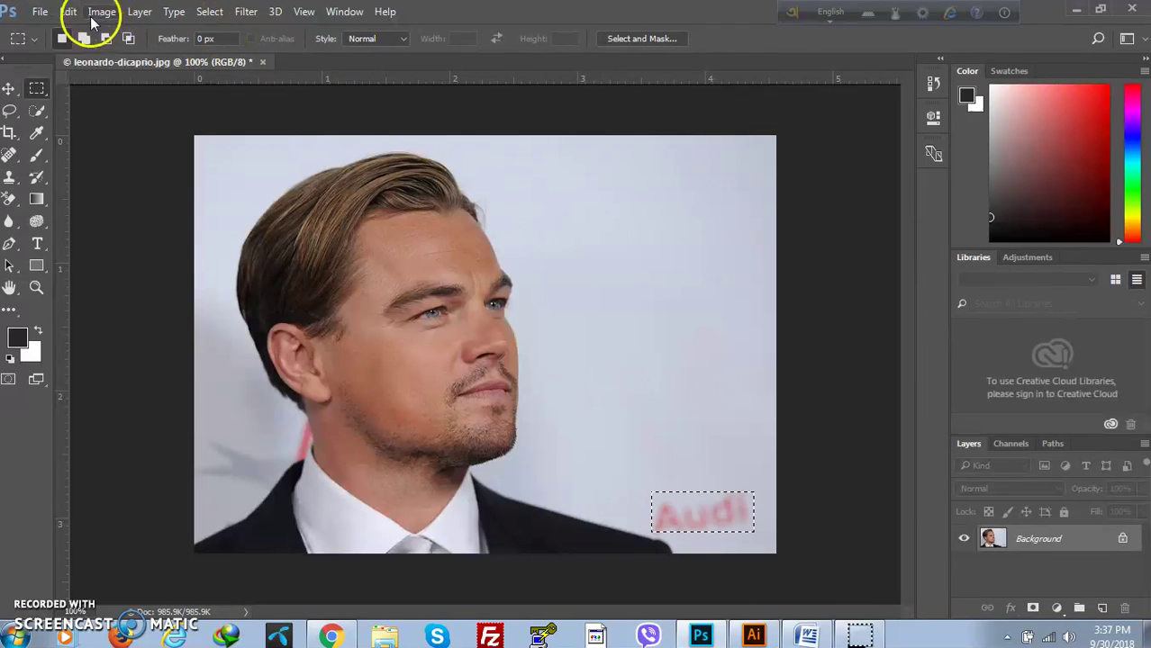
pyautogui.click(93, 13)
pyautogui.click(67, 12)
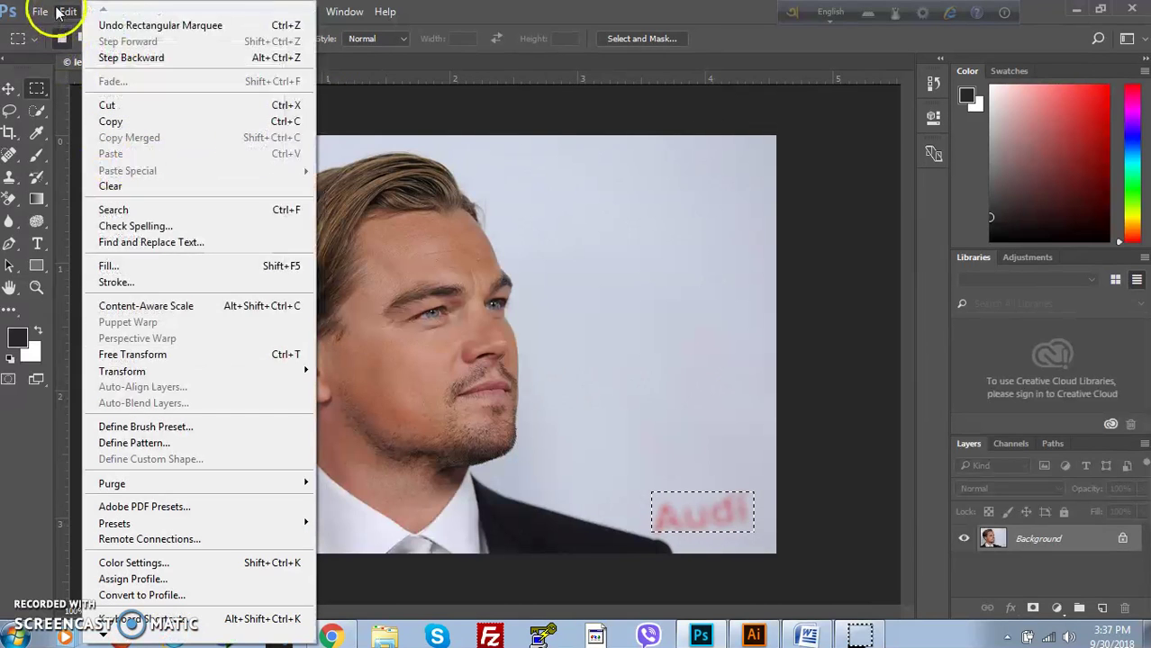
pyautogui.click(104, 266)
pyautogui.click(420, 179)
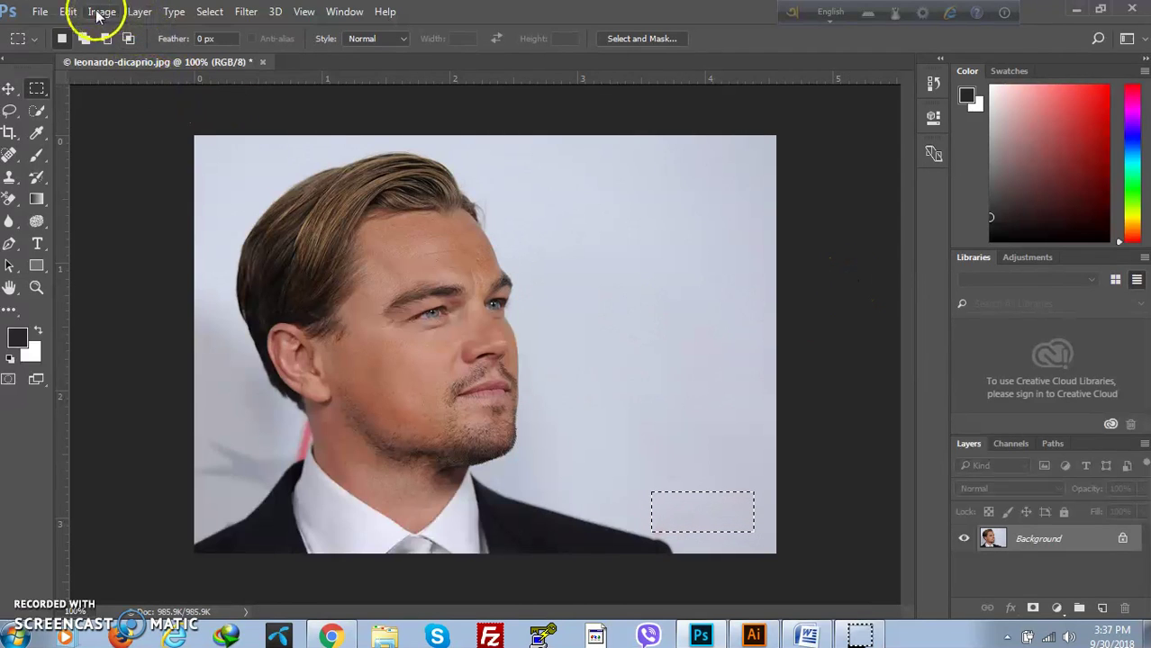
pyautogui.click(209, 12)
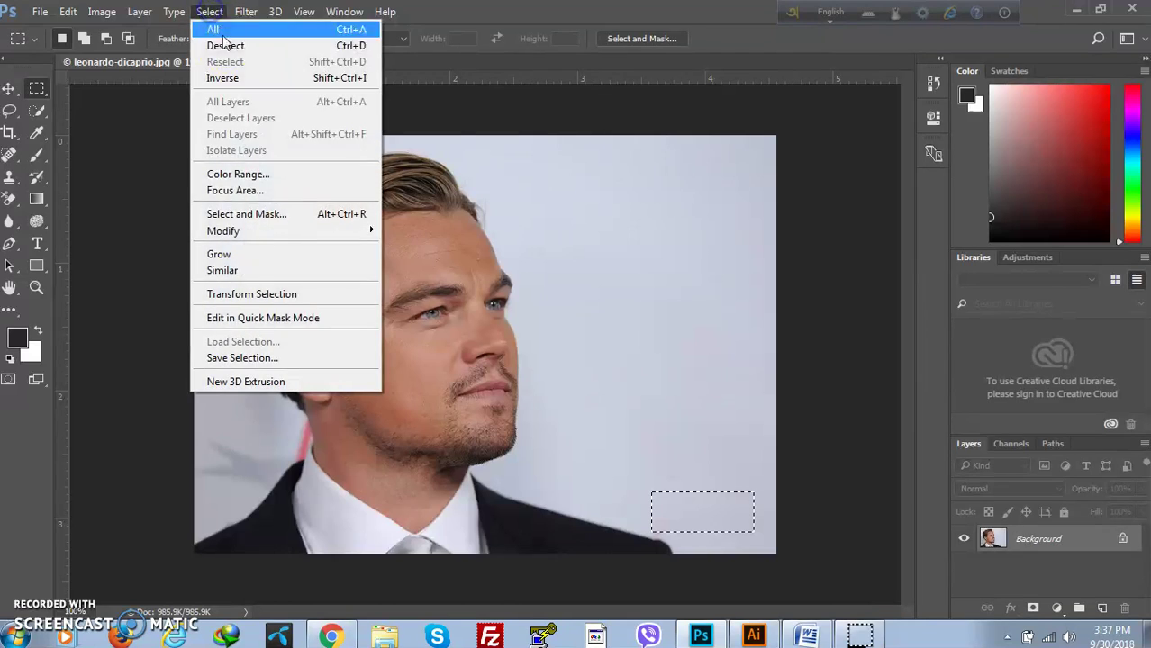
pyautogui.click(226, 42)
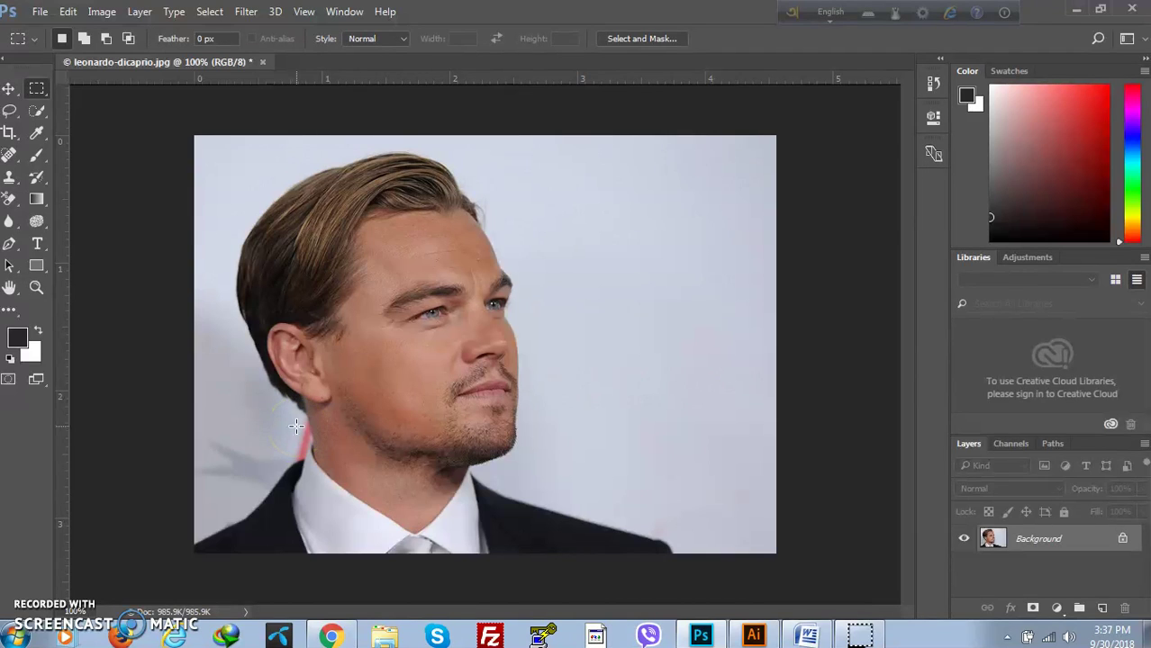
# Marquee-select the upper part of the red mark behind the man's neck and apply a Content-Aware fill
pyautogui.moveTo(297, 427); pyautogui.dragTo(310, 445)
pyautogui.click(254, 418)
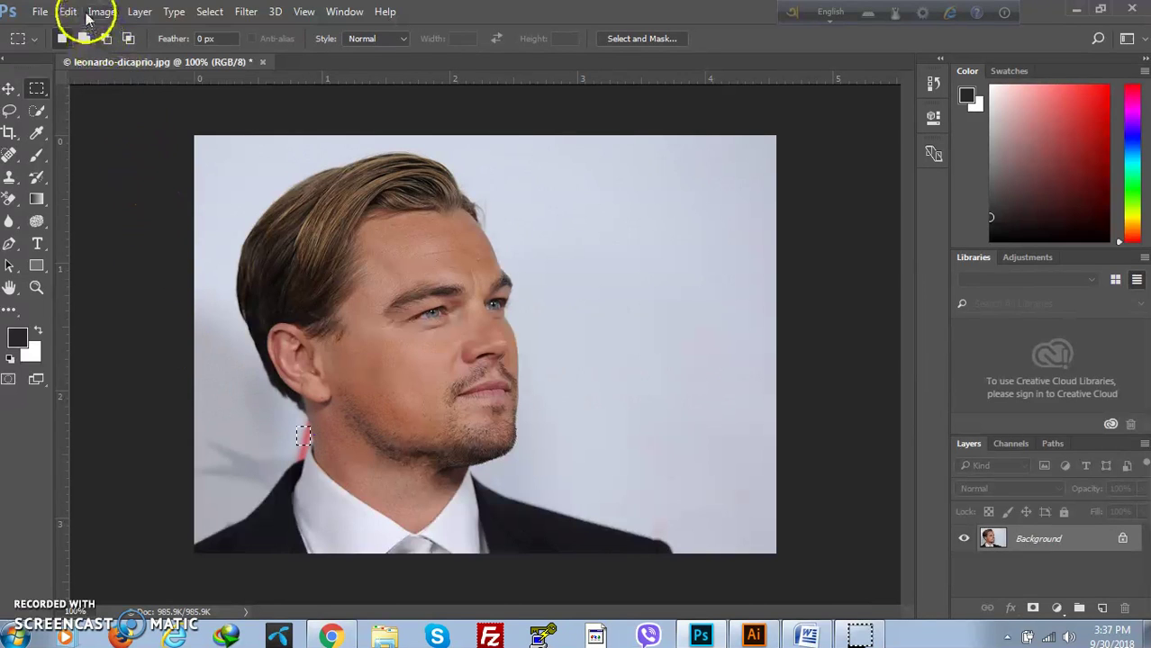
pyautogui.click(80, 16)
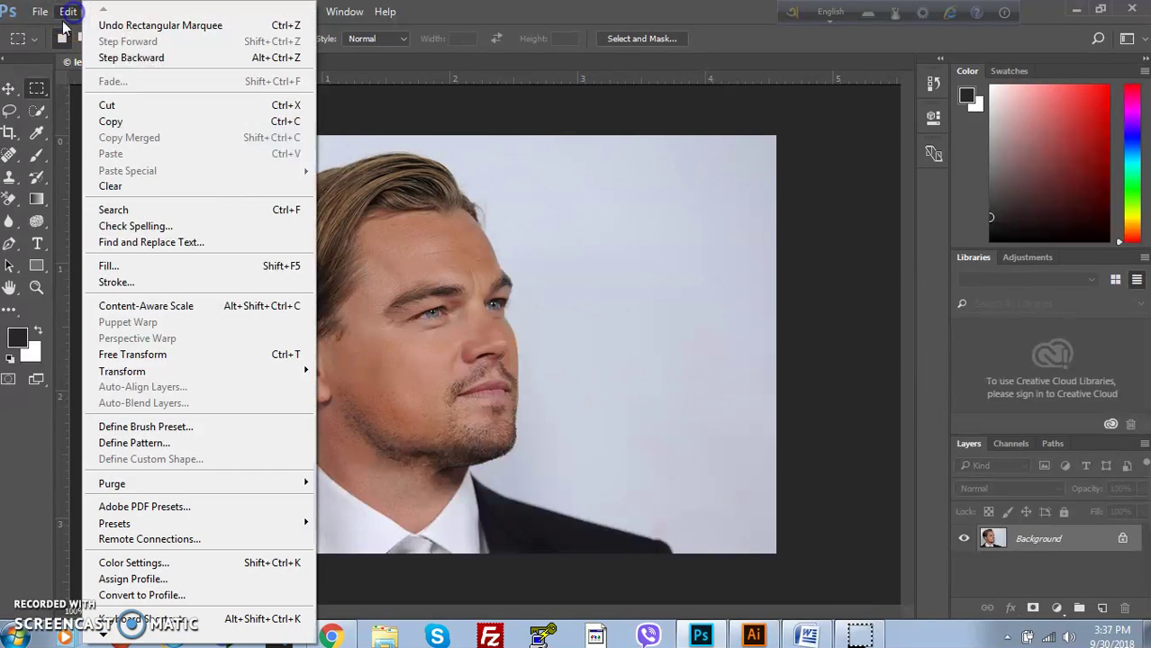
pyautogui.click(98, 260)
pyautogui.click(418, 180)
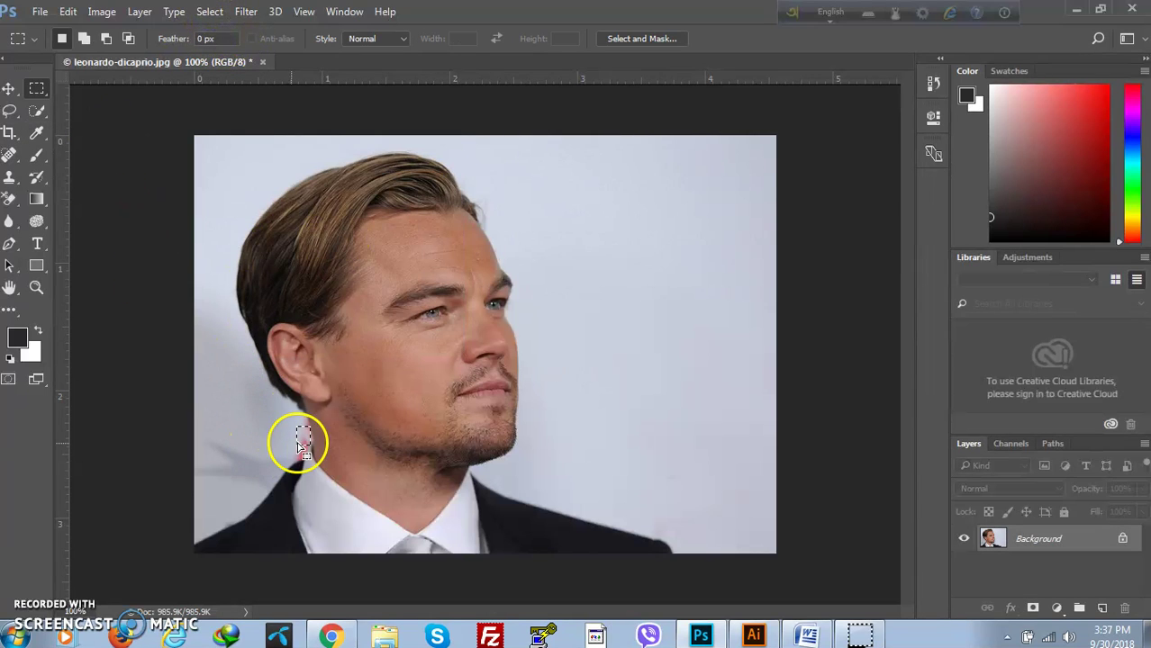
# Move the small selection down over the remaining red between neck and collar and apply a Content-Aware fill
pyautogui.moveTo(296, 433); pyautogui.dragTo(300, 445)
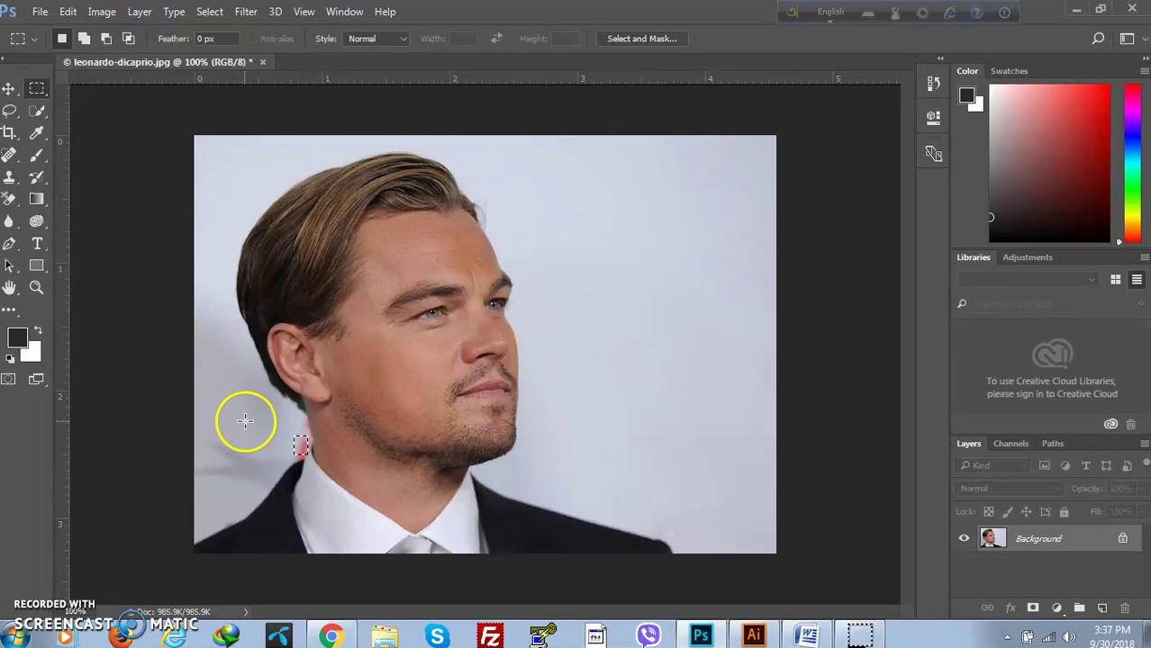
pyautogui.click(97, 12)
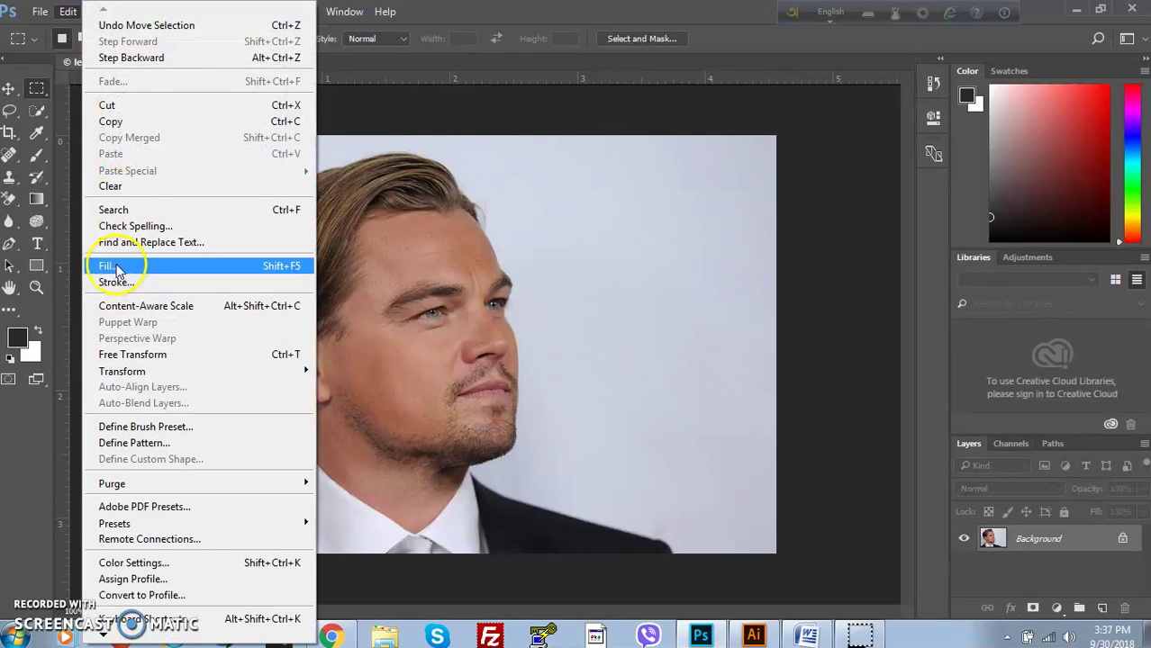
pyautogui.click(108, 265)
pyautogui.click(422, 179)
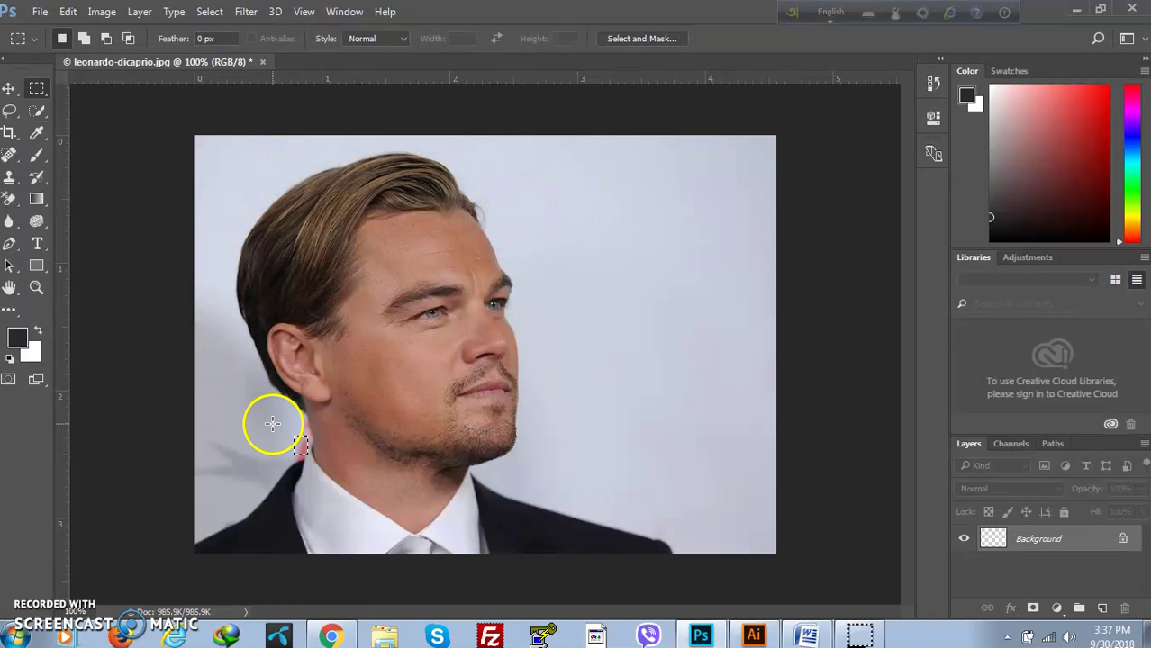
# Shift the selection slightly lower onto the red remnant just above the jacket shoulder and fill it with Content-Aware
pyautogui.moveTo(297, 446); pyautogui.dragTo(297, 448)
pyautogui.click(70, 12)
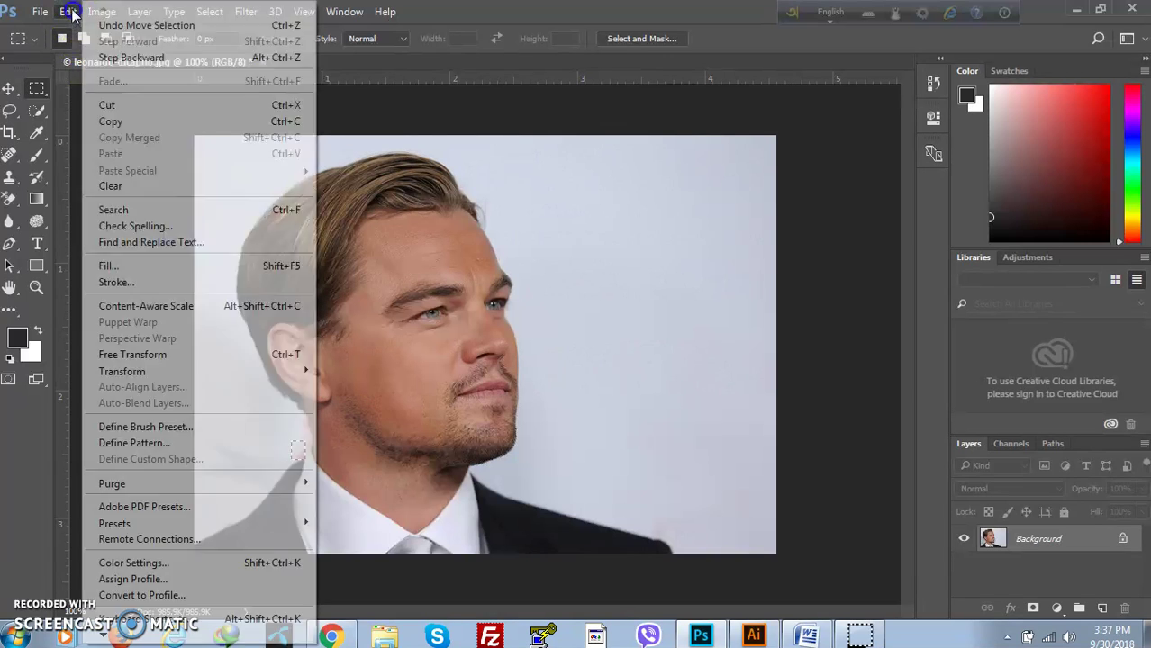
pyautogui.click(109, 266)
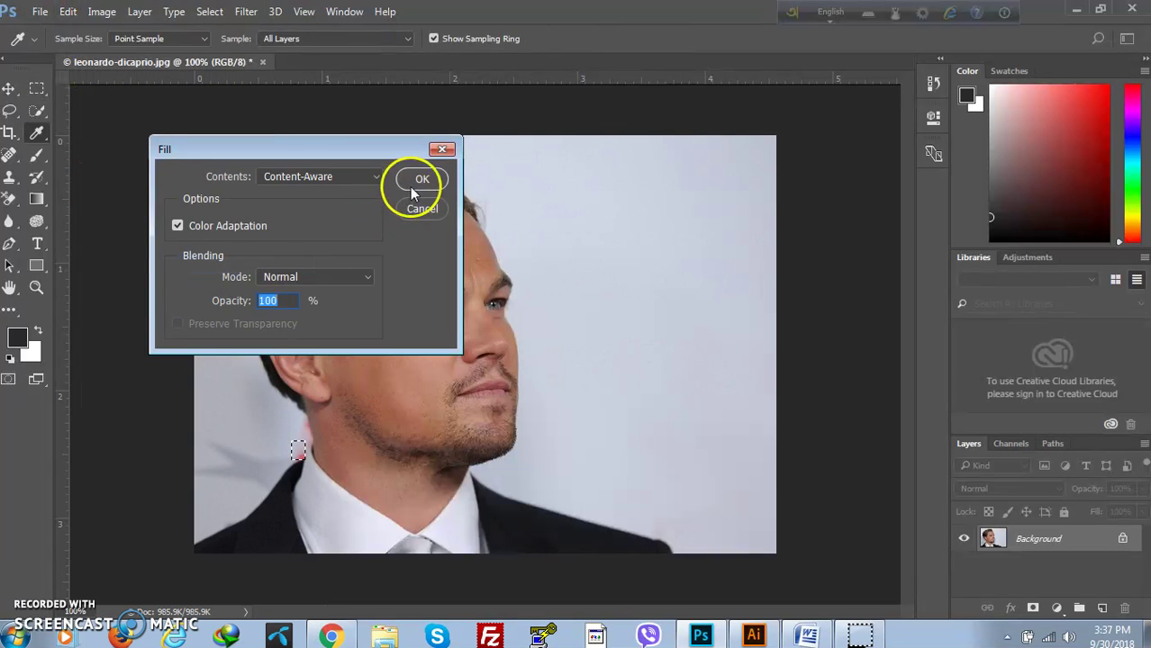
pyautogui.click(420, 181)
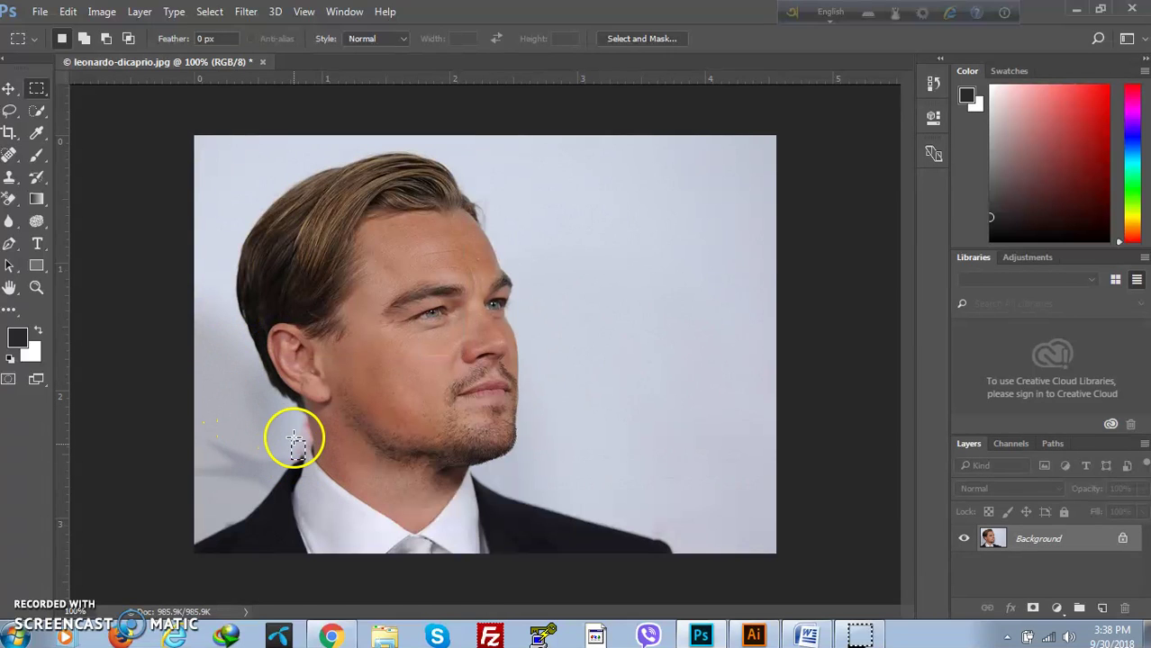
# Move the selection back up beside the neck, apply another Content-Aware fill to the pink residue and deselect
pyautogui.moveTo(297, 450); pyautogui.dragTo(300, 432)
pyautogui.click(67, 11)
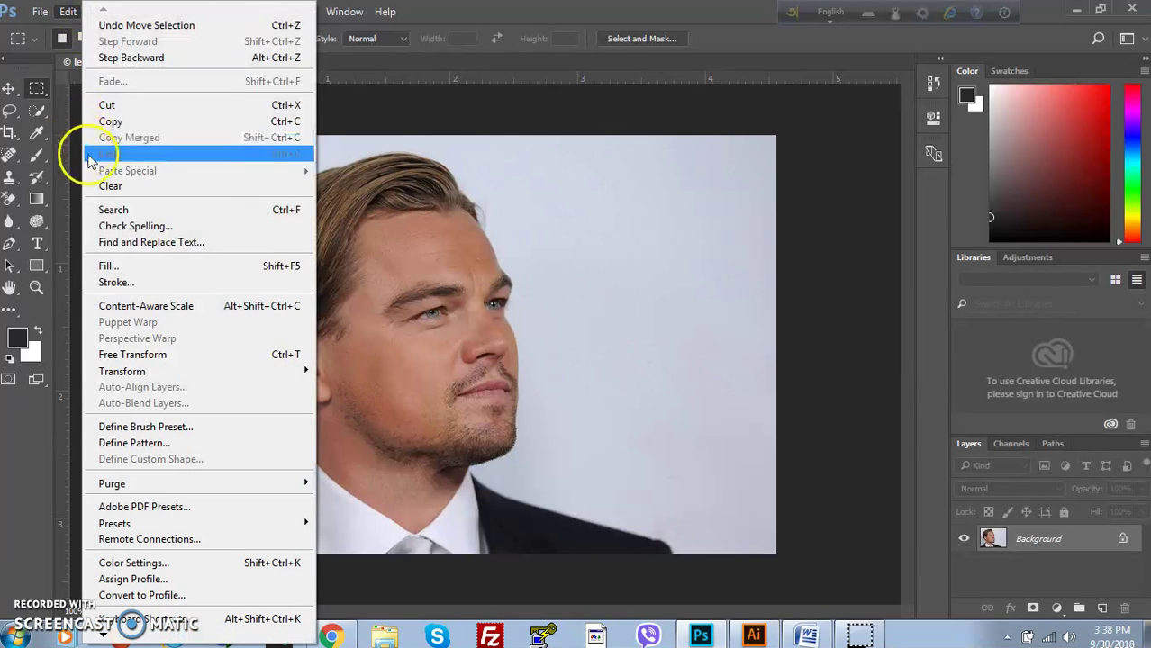
pyautogui.click(109, 266)
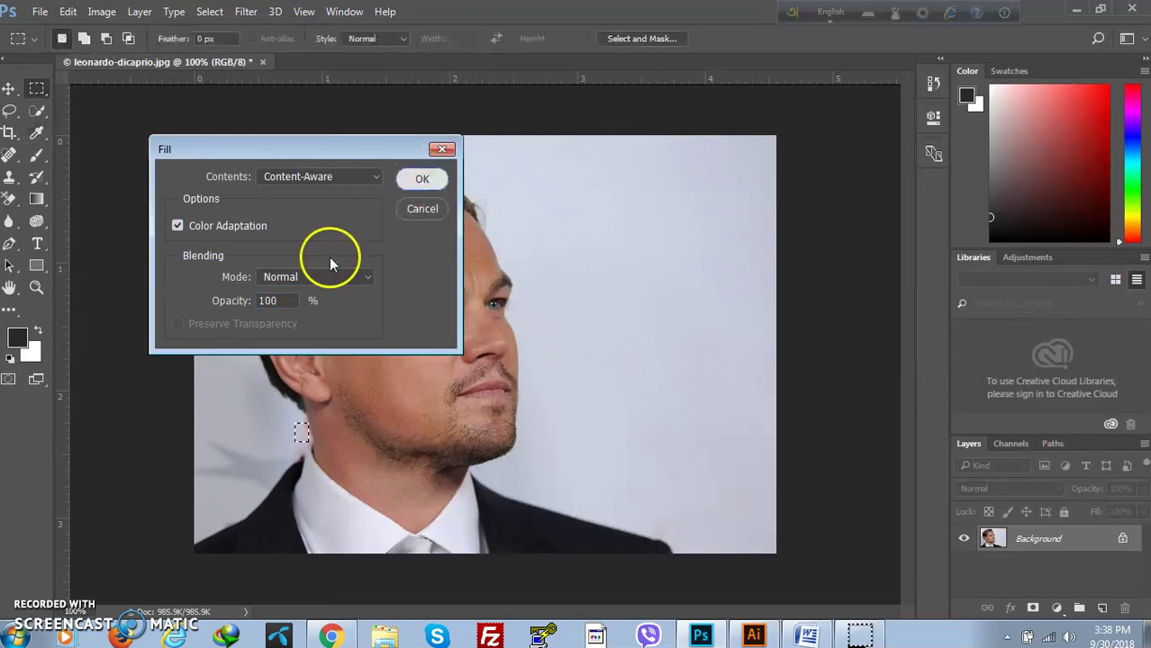
pyautogui.press('Return')
pyautogui.click(208, 13)
pyautogui.click(221, 42)
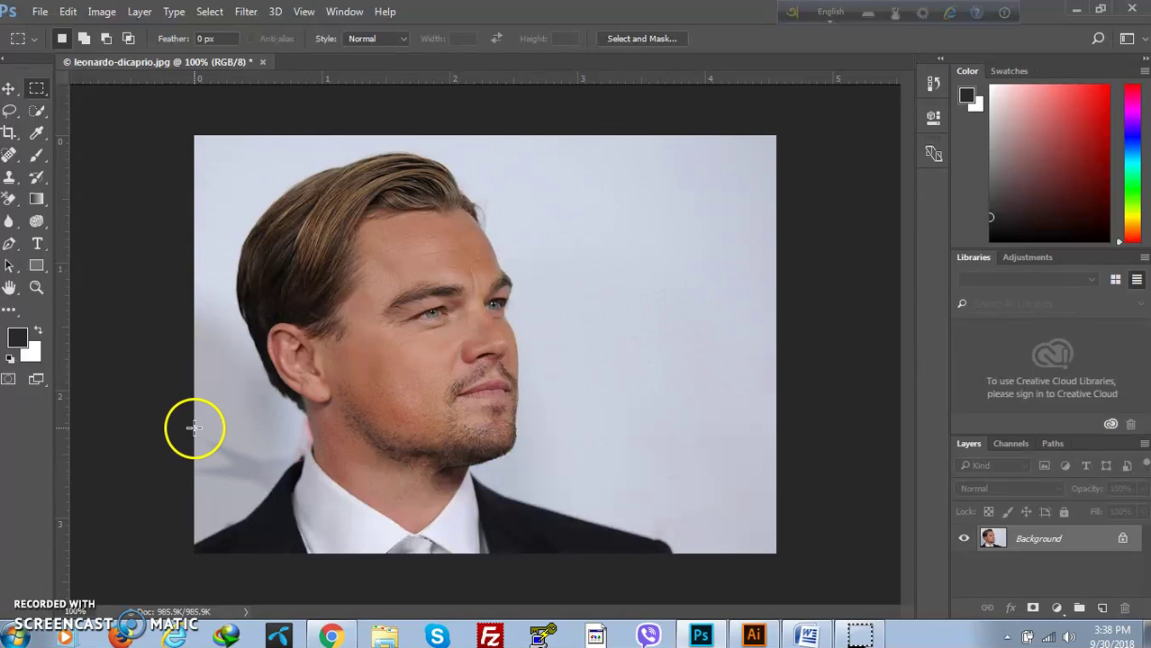
# Marquee-select the grey streak at the photo's left edge above the jacket shoulder and apply a Content-Aware fill
pyautogui.moveTo(195, 430); pyautogui.dragTo(233, 482)
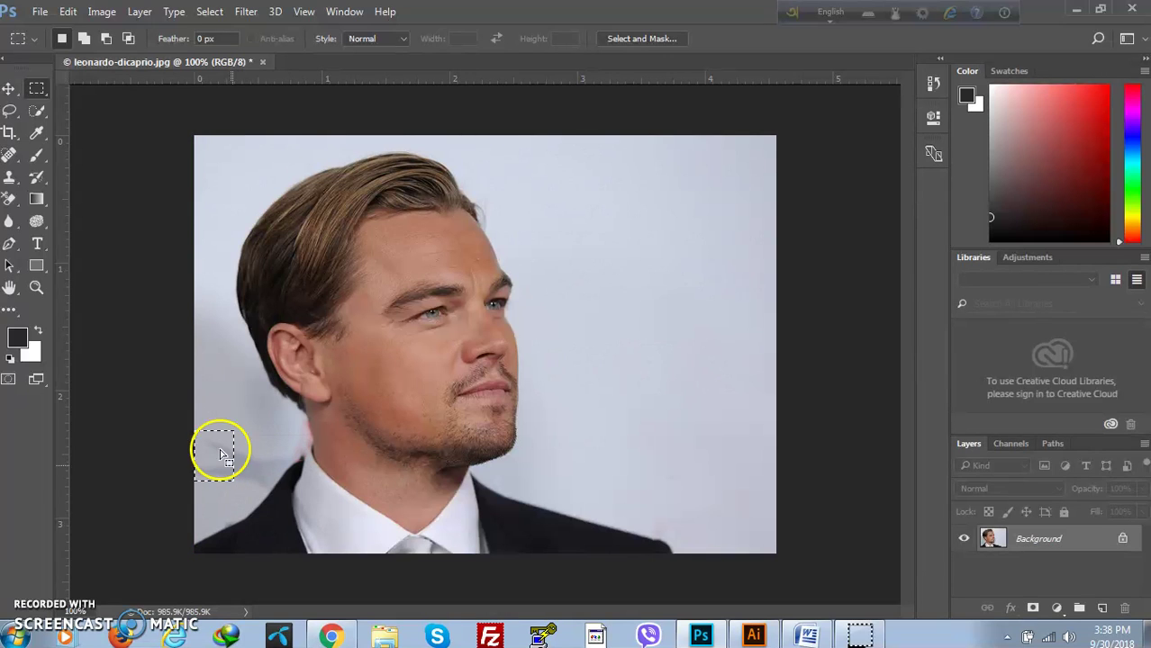
pyautogui.click(67, 11)
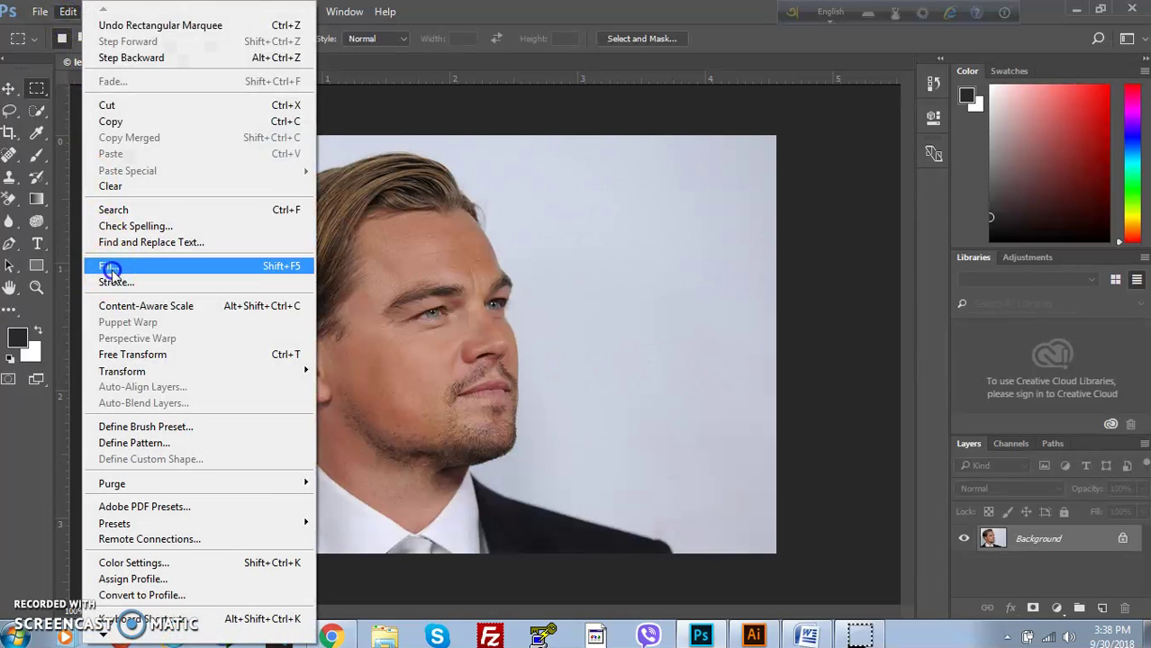
pyautogui.click(109, 268)
pyautogui.click(410, 183)
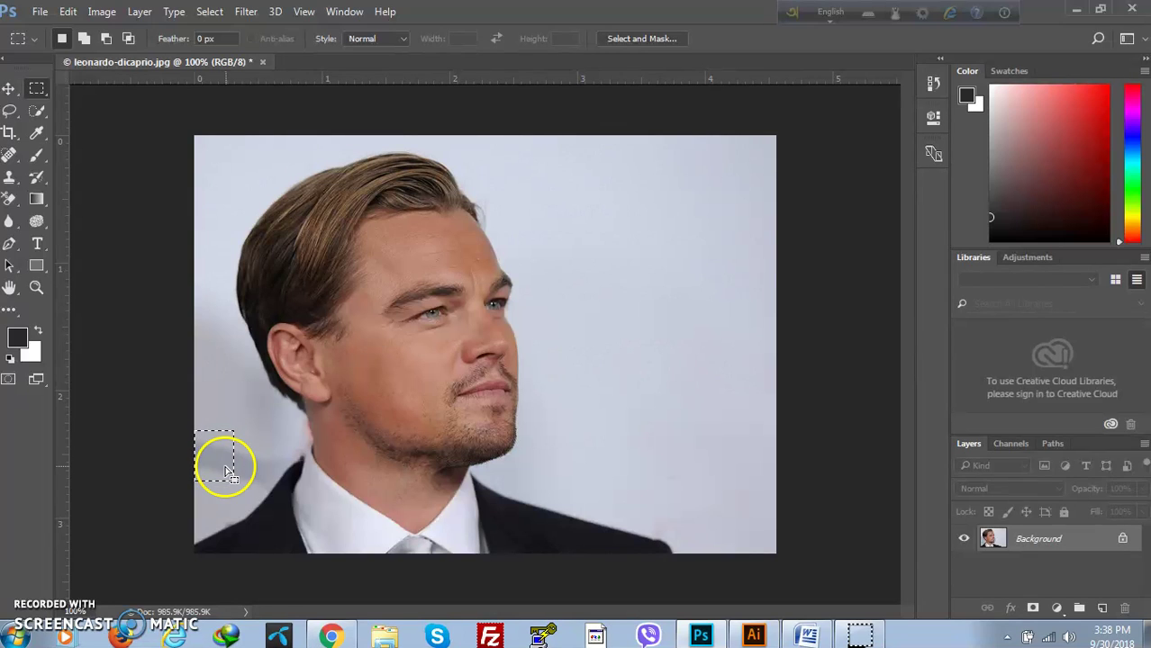
# Apply a second Content-Aware fill to the same selection at the photo's left edge and deselect
pyautogui.click(68, 11)
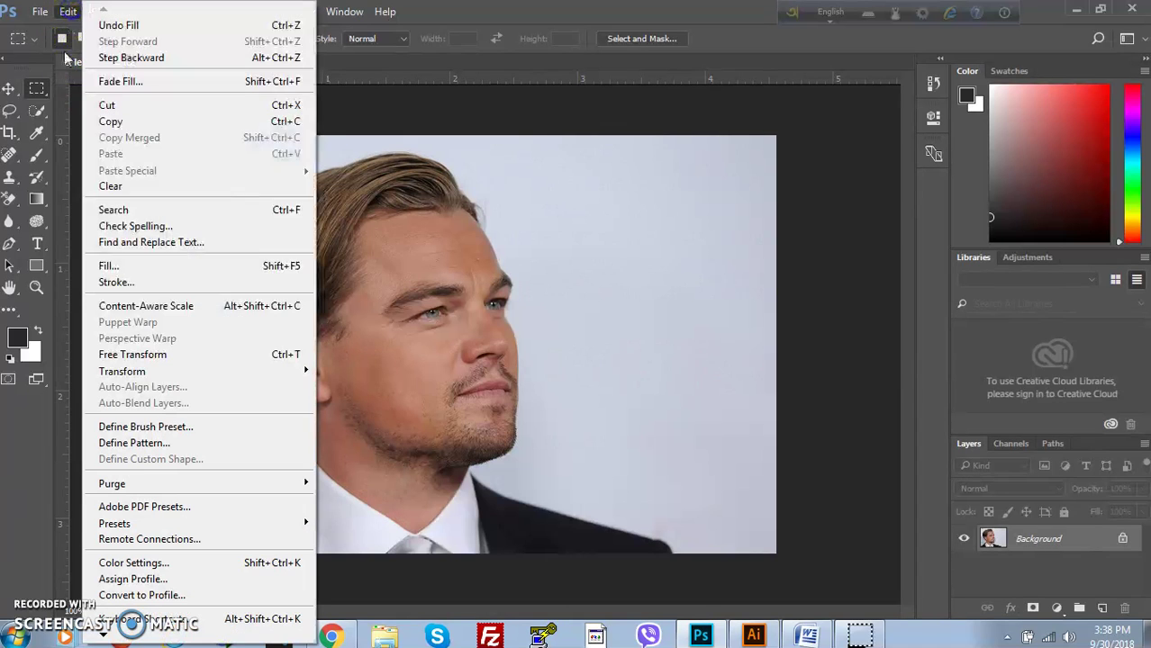
pyautogui.click(109, 267)
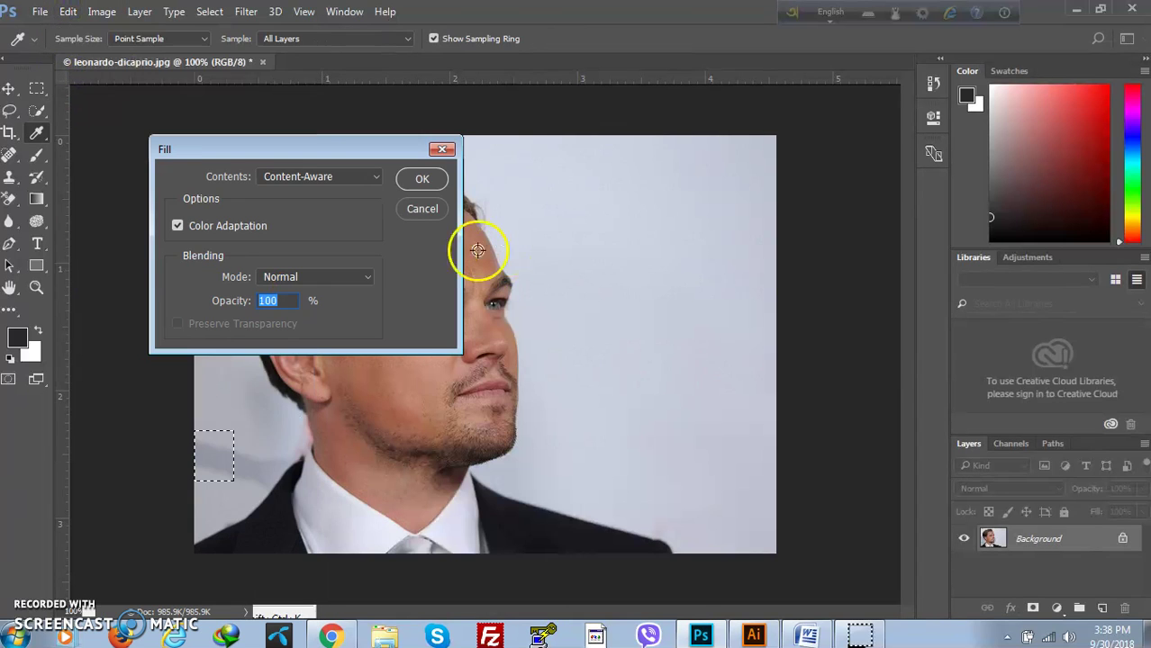
pyautogui.click(418, 178)
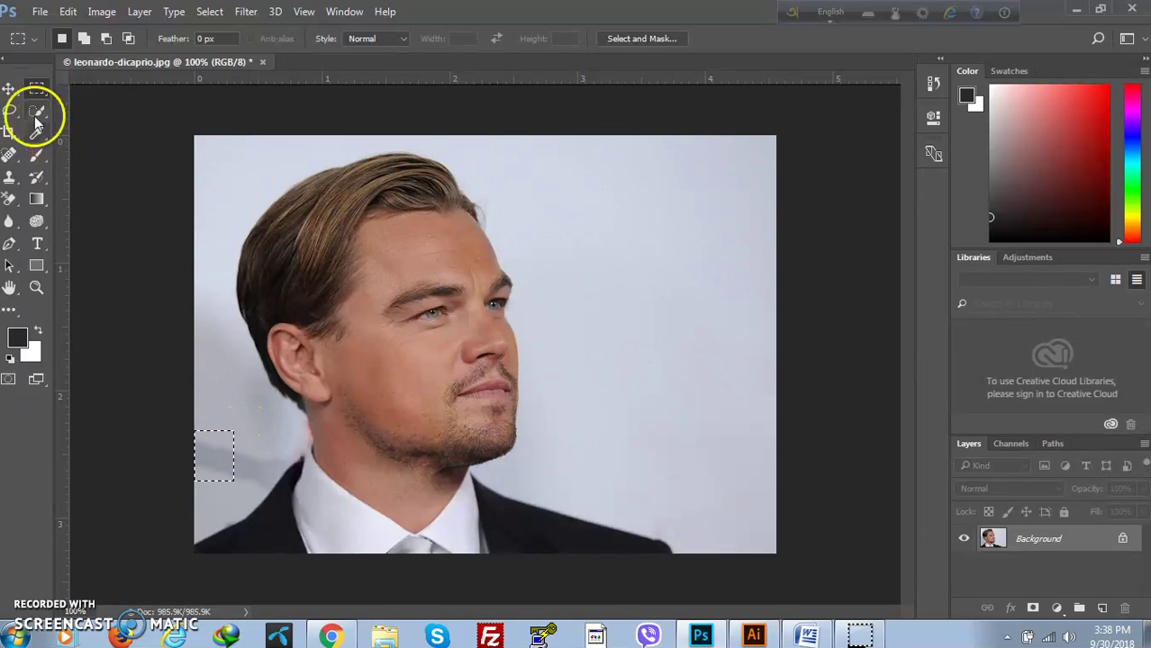
pyautogui.click(209, 11)
pyautogui.click(240, 45)
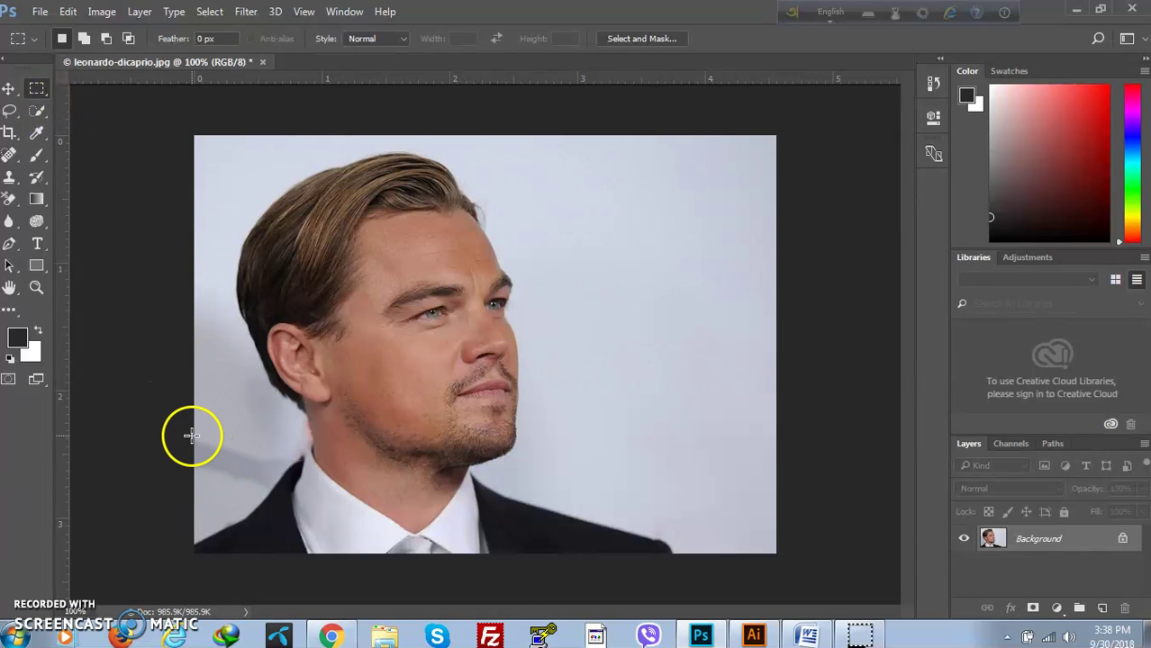
# Marquee-select a wider rectangle over the remaining grey streak from the photo's left edge toward the shoulder, fill it with Content-Aware and deselect
pyautogui.moveTo(196, 437); pyautogui.dragTo(253, 485)
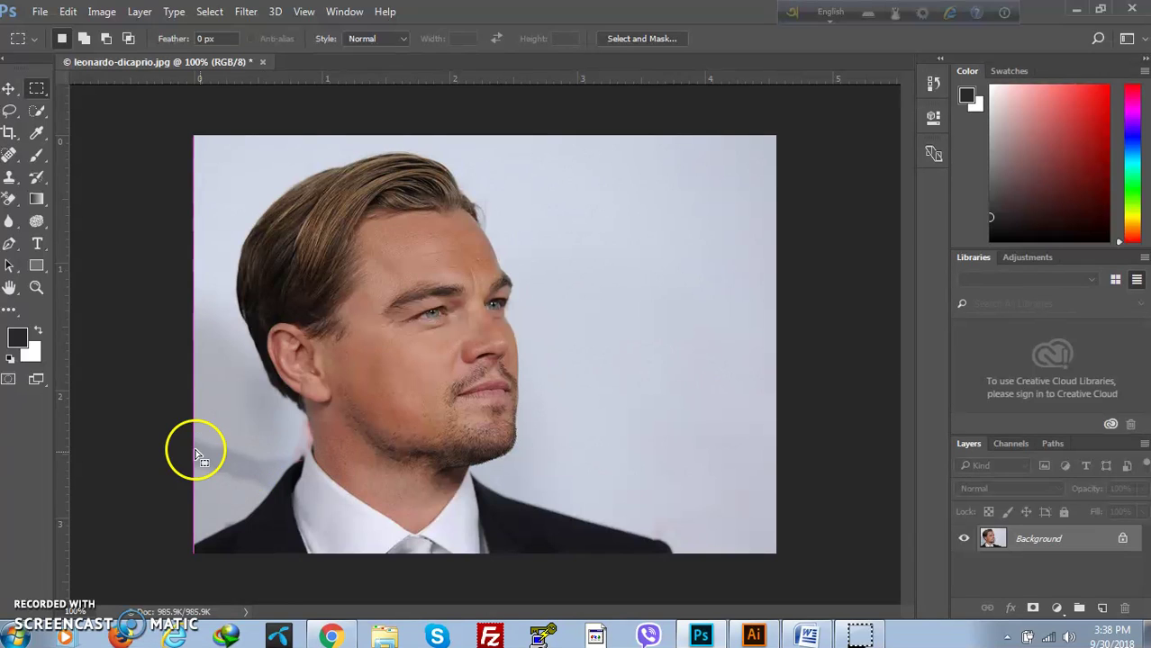
pyautogui.click(68, 11)
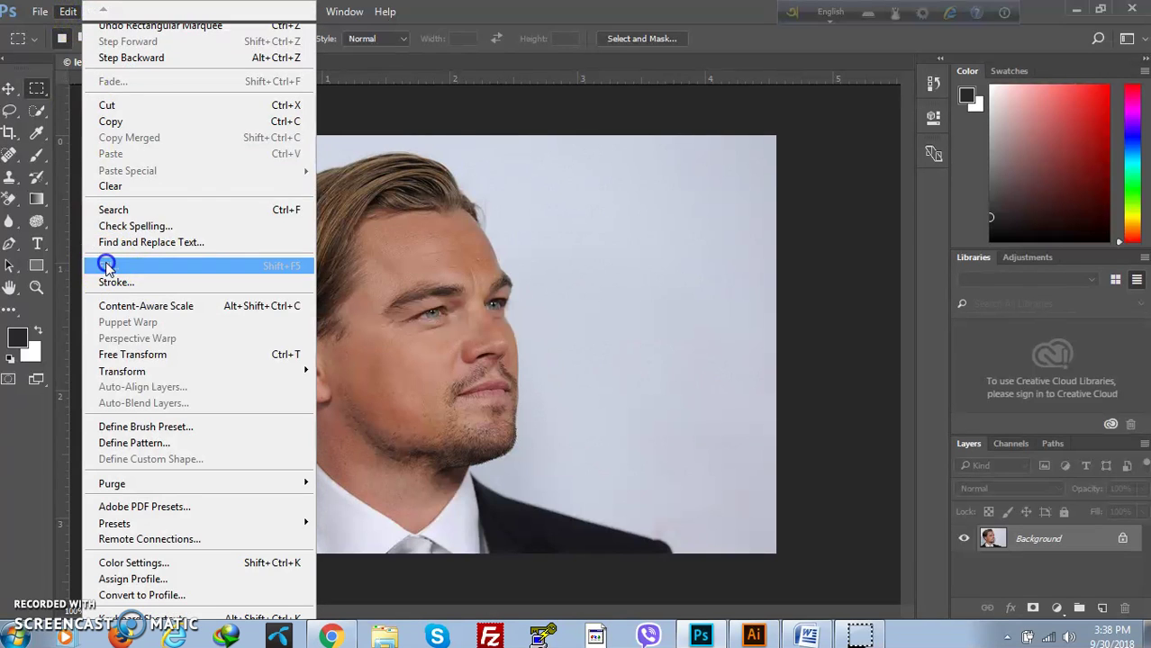
pyautogui.click(106, 266)
pyautogui.click(424, 180)
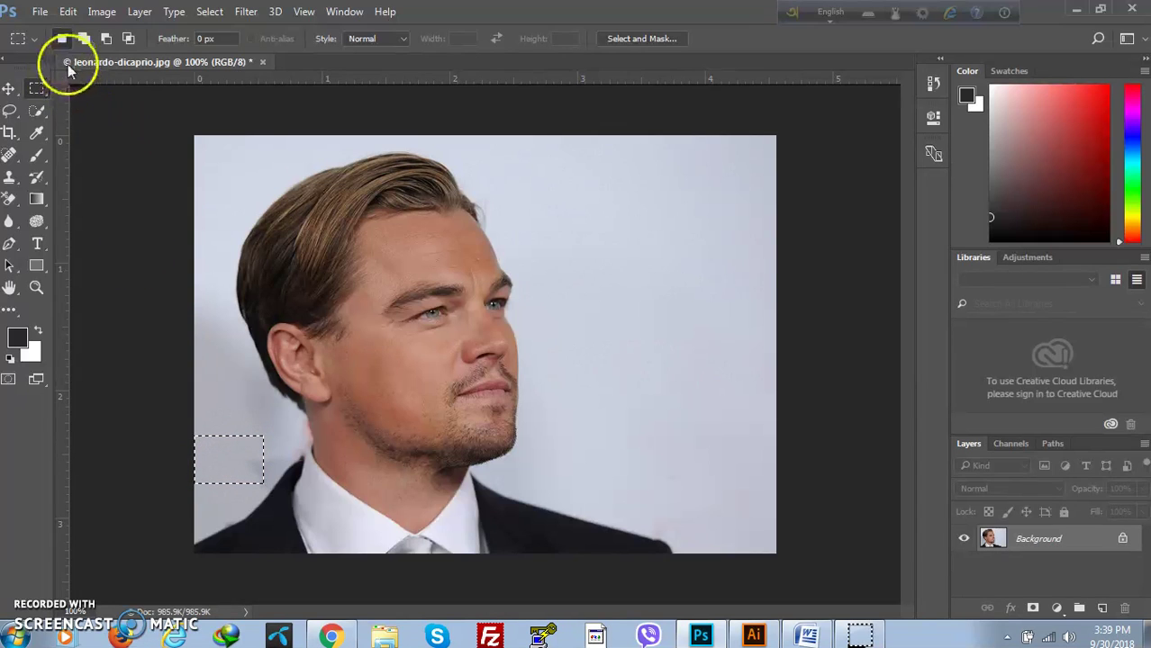
pyautogui.click(9, 87)
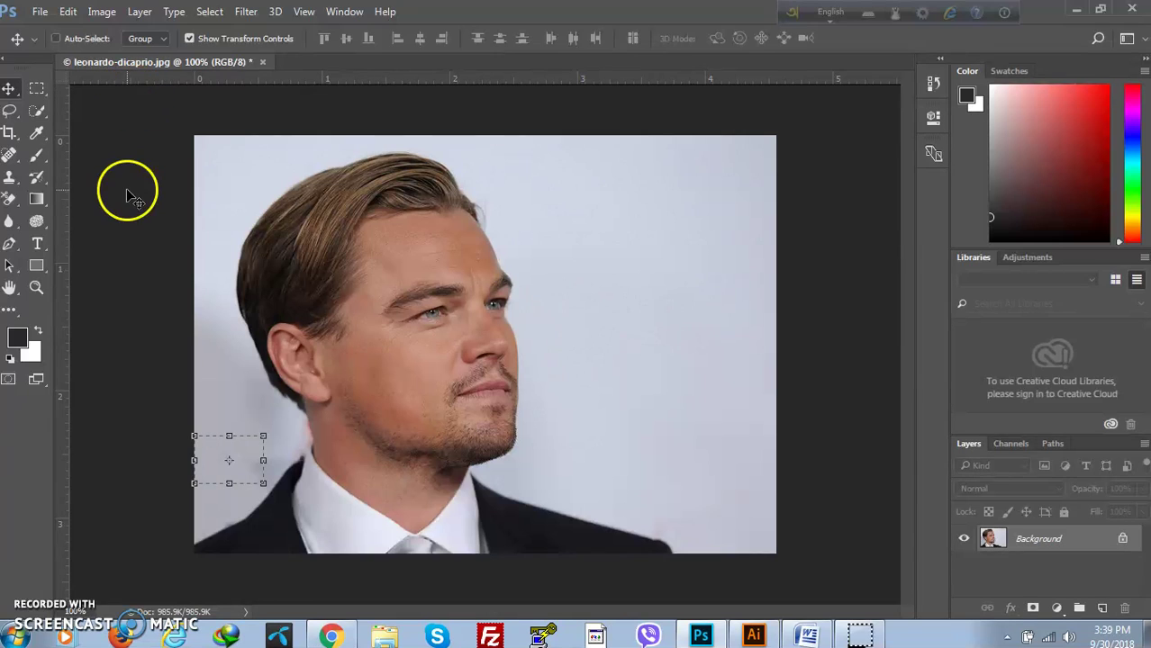
pyautogui.click(215, 12)
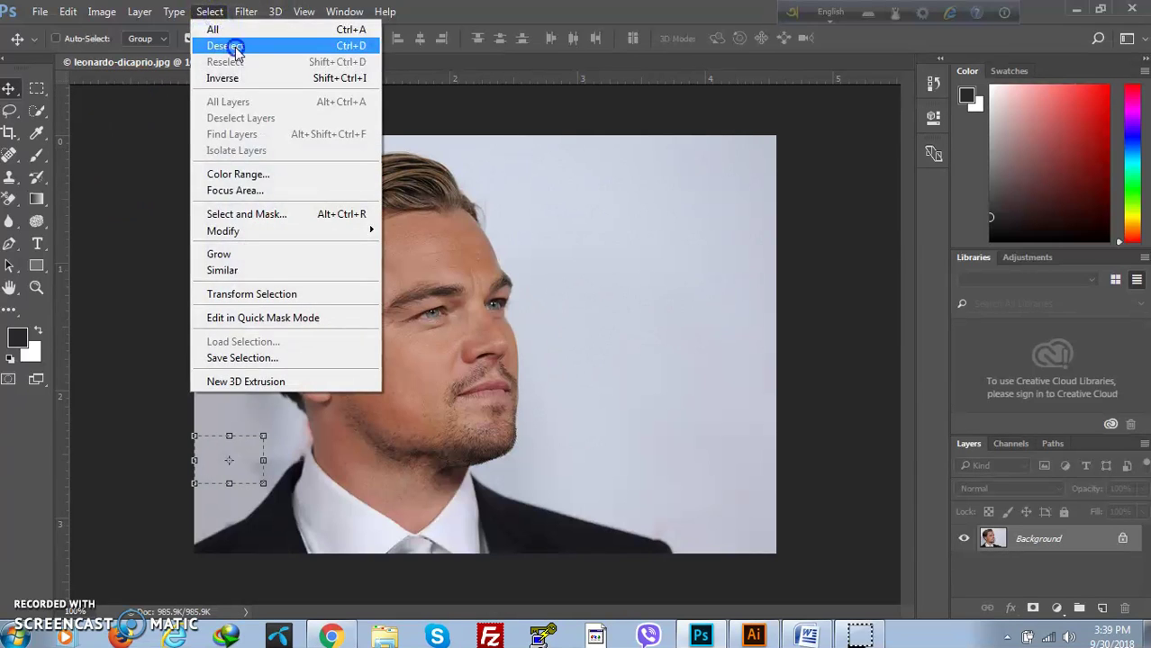
pyautogui.click(232, 41)
# Marquee-select the small leftover shadow just beside the jacket shoulder behind the neck, apply a Content-Aware fill and deselect
pyautogui.click(36, 87)
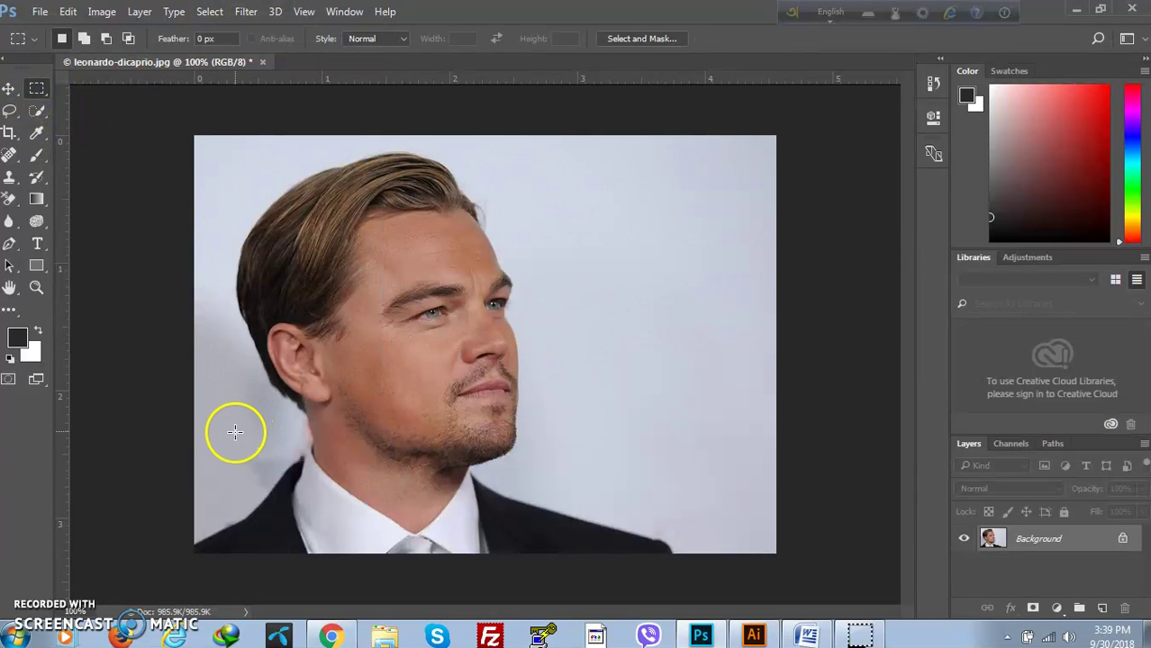
pyautogui.moveTo(237, 445); pyautogui.dragTo(275, 478)
pyautogui.click(68, 11)
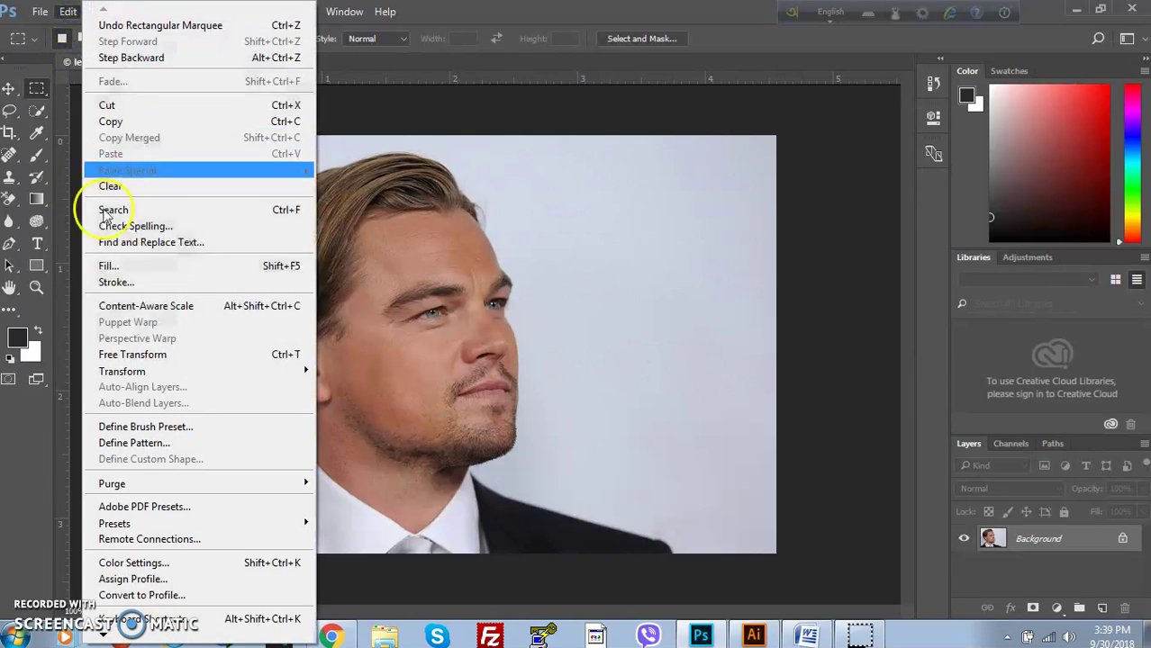
pyautogui.click(108, 265)
pyautogui.click(421, 180)
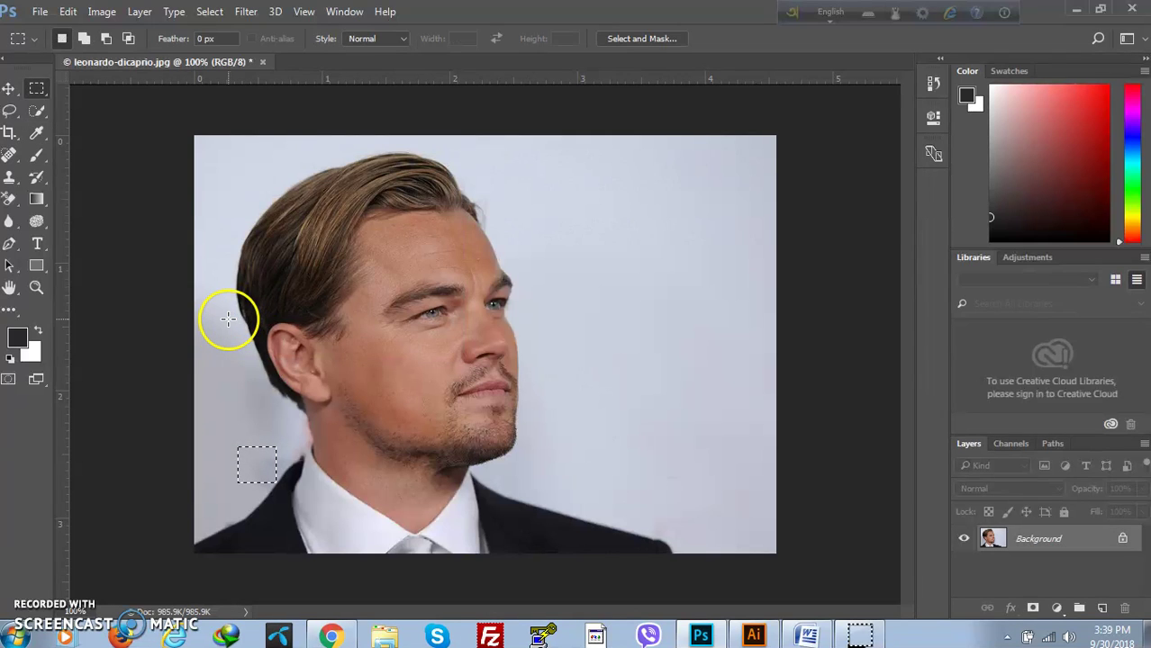
pyautogui.click(9, 88)
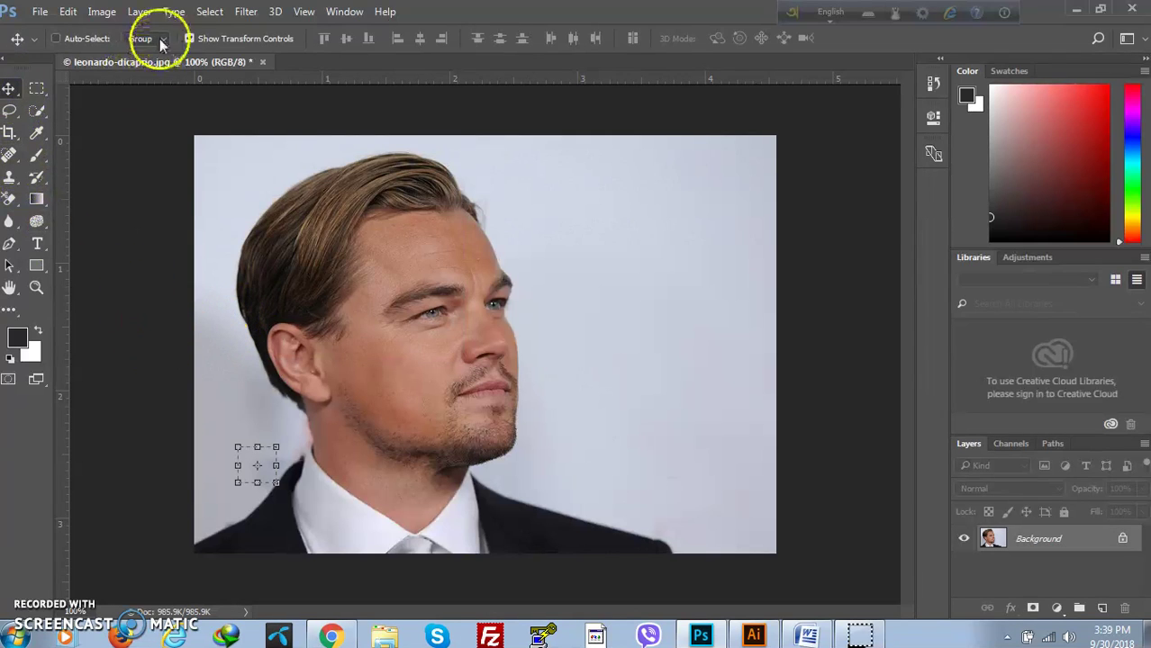
pyautogui.click(209, 11)
pyautogui.click(226, 44)
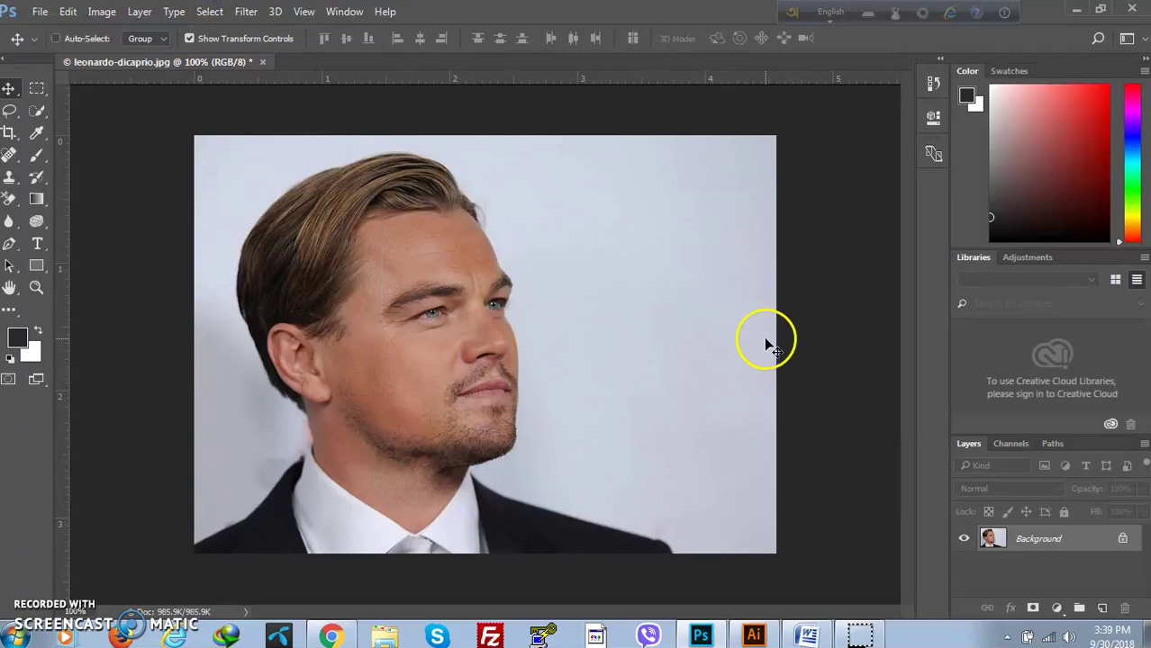